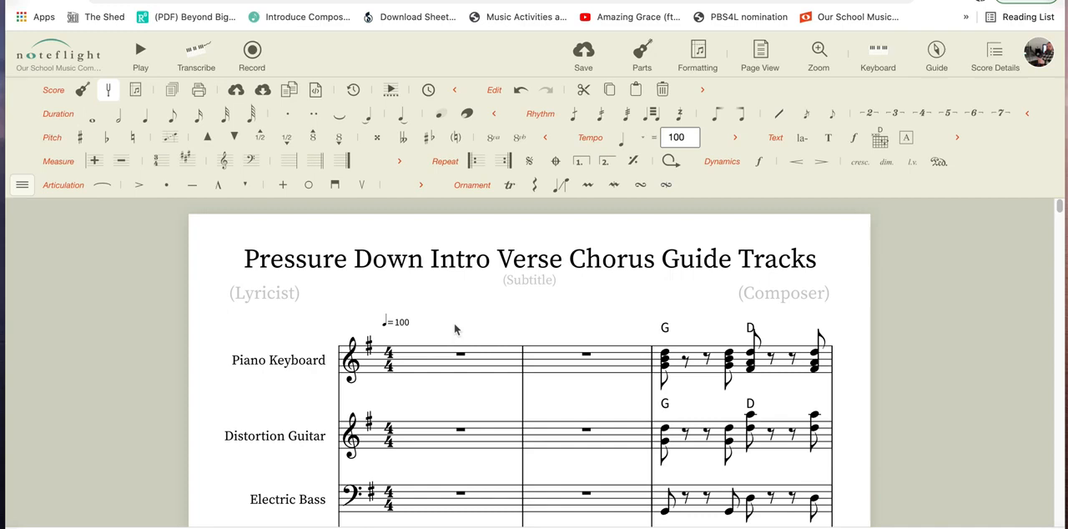
# Look through the opening measures of the score across the piano, guitar, bass, cello and drum staves.
pyautogui.scroll(-2, 469, 329)
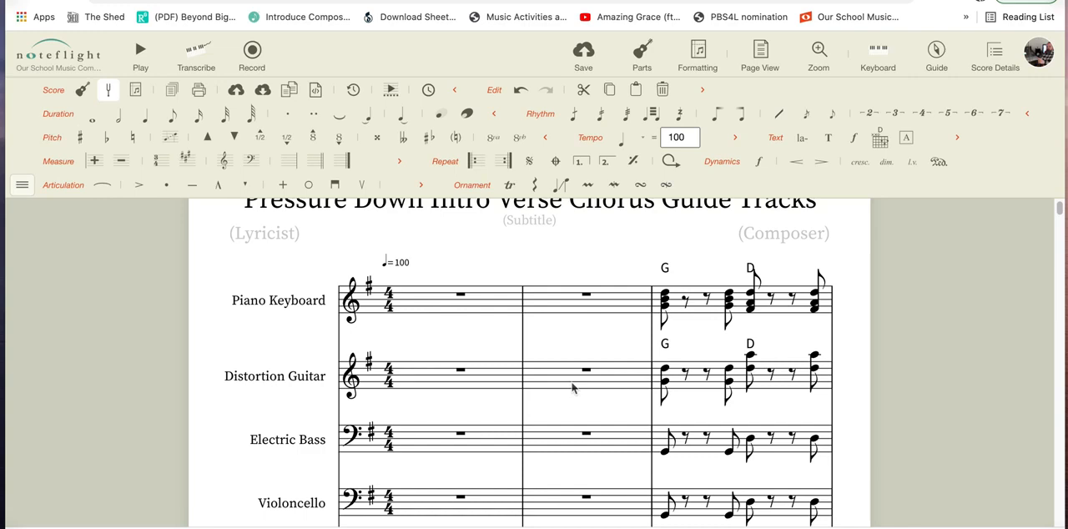
pyautogui.scroll(-2, 499, 428)
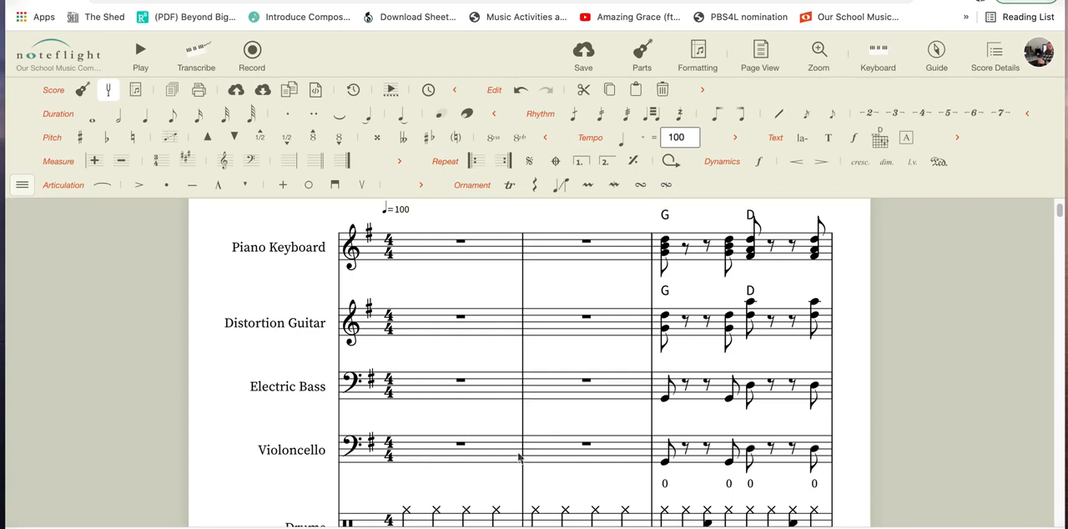
pyautogui.scroll(-3, 576, 452)
pyautogui.scroll(4, 572, 436)
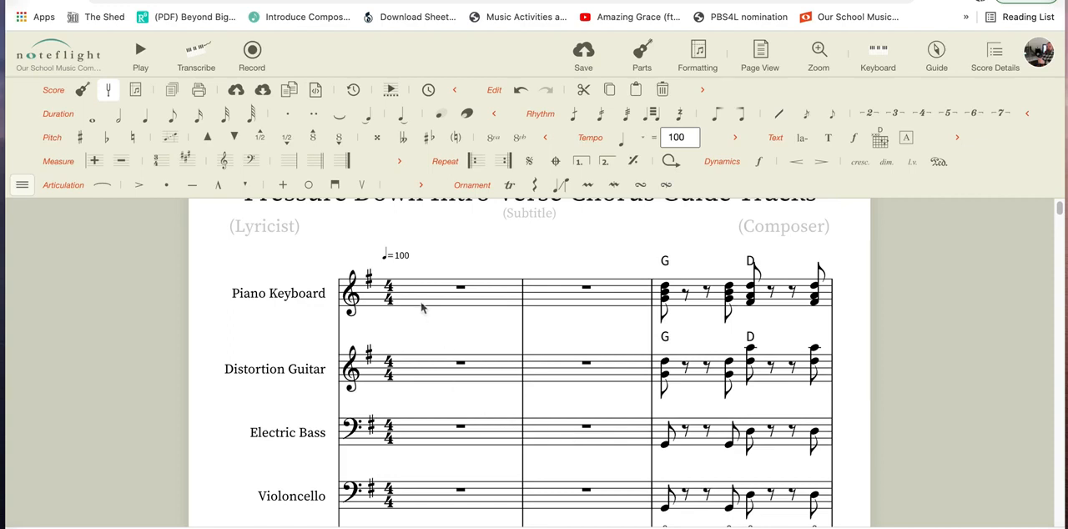
pyautogui.scroll(1, 422, 306)
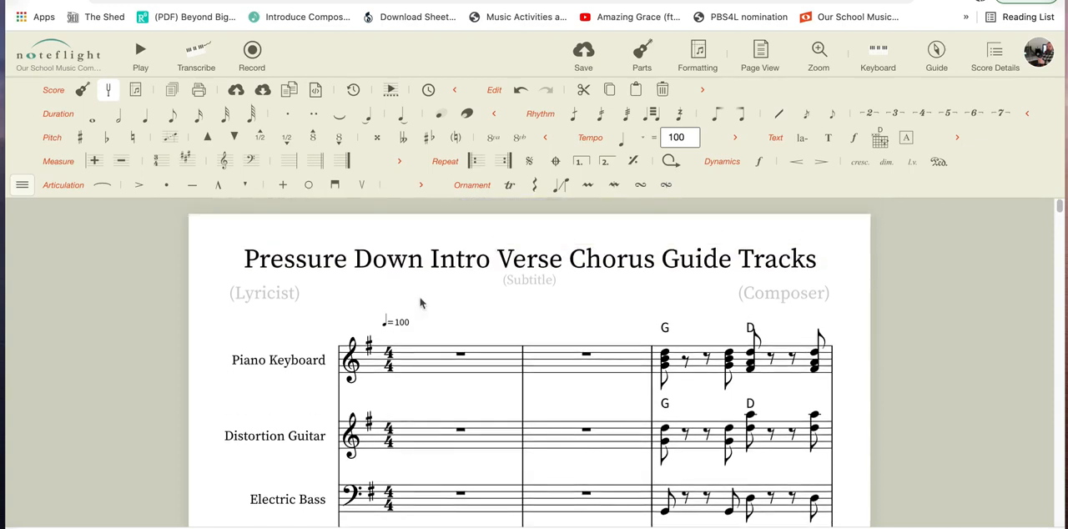
pyautogui.scroll(-4, 415, 370)
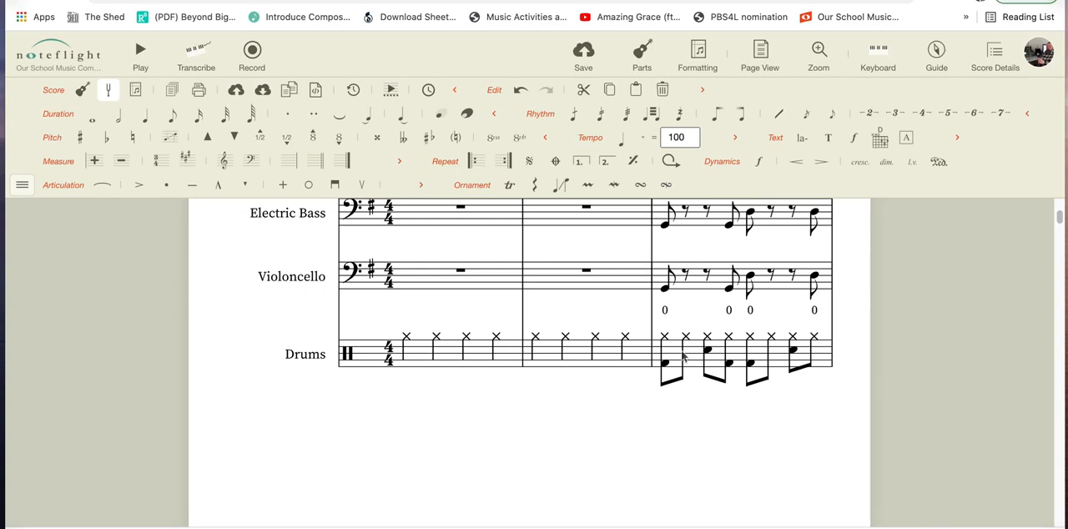
pyautogui.scroll(3, 682, 357)
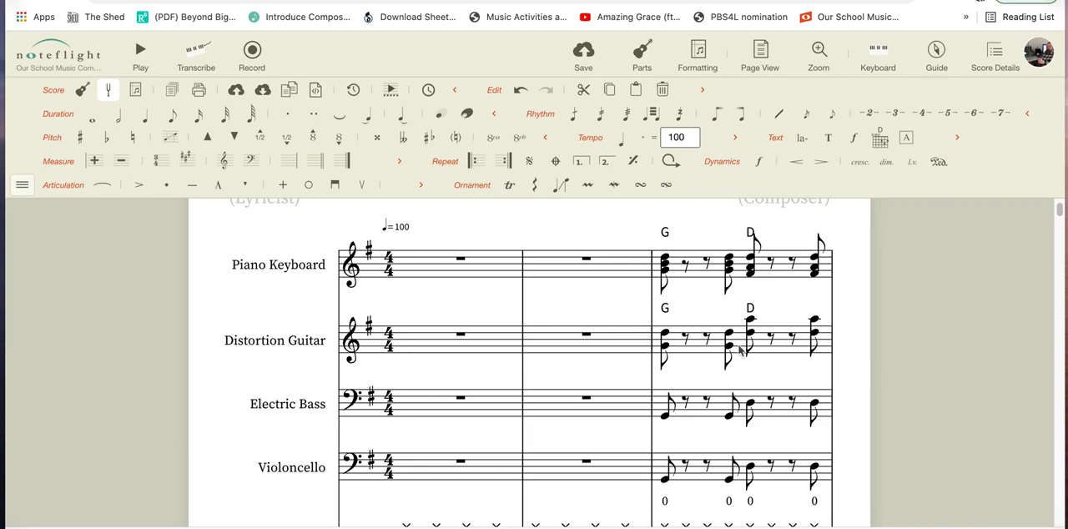
pyautogui.scroll(-2, 740, 350)
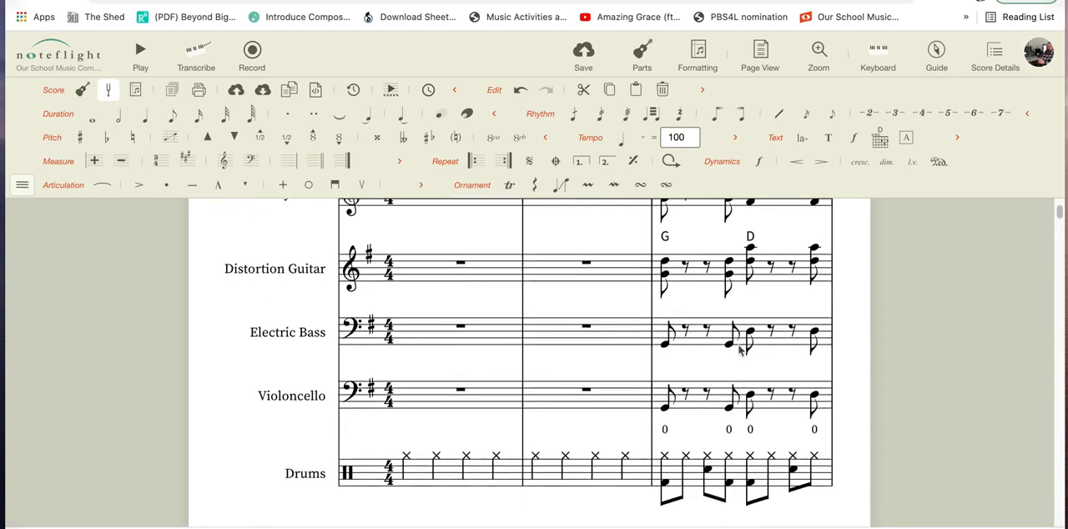
pyautogui.scroll(1, 740, 350)
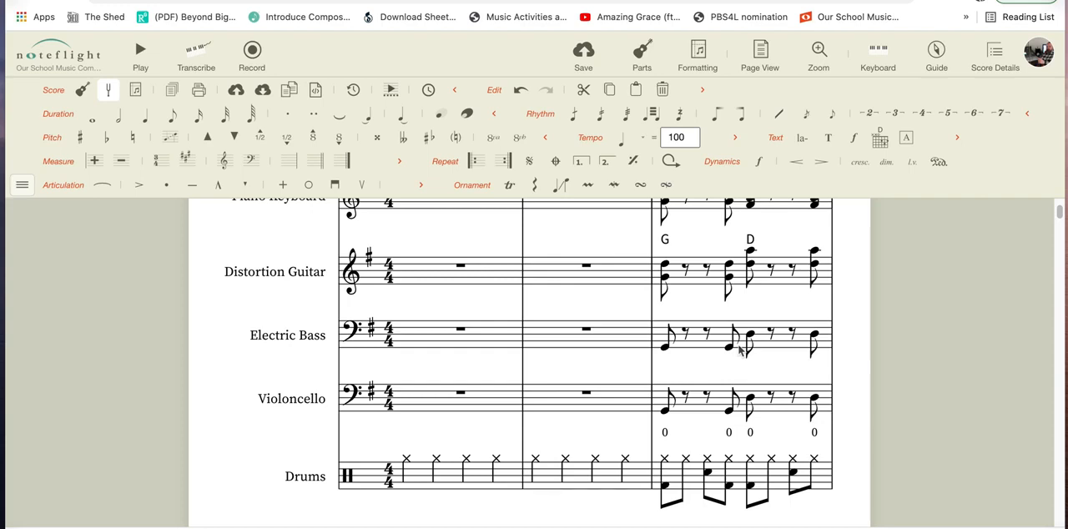
pyautogui.scroll(3, 738, 357)
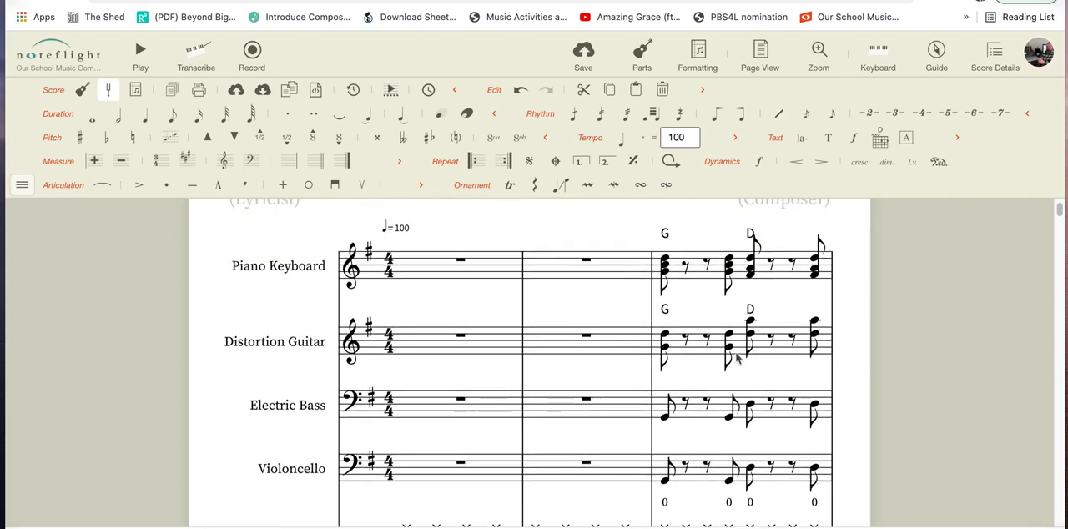
pyautogui.scroll(-3, 737, 357)
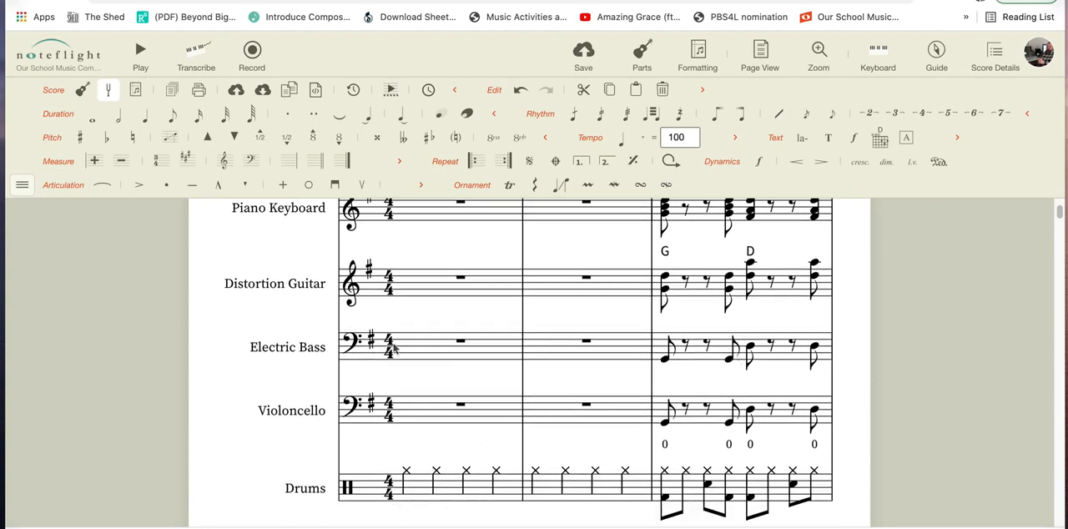
# Play the score from the first Electric Bass measure, pause playback in measure 3 and clear the selection.
pyautogui.click(398, 348)
pyautogui.press('space')
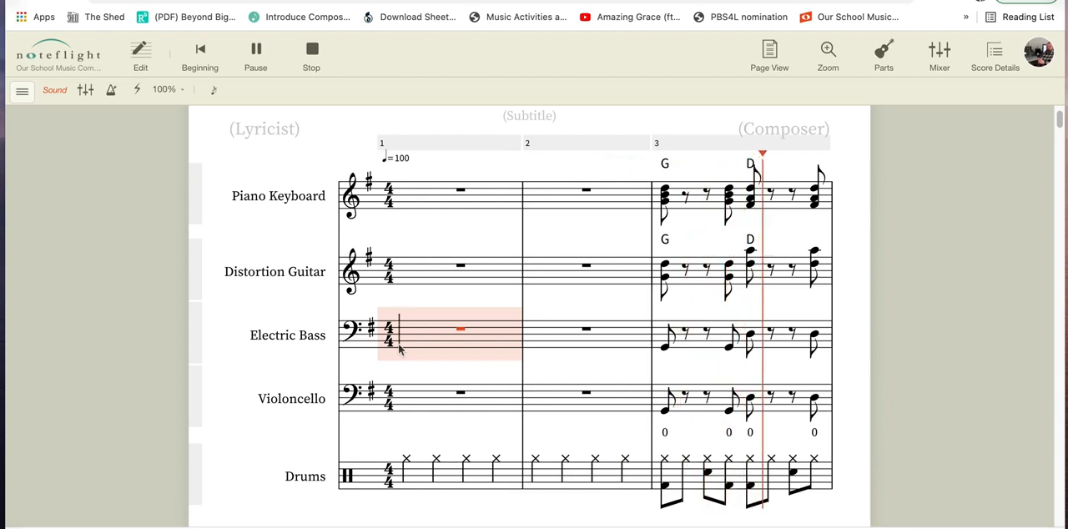
pyautogui.press('space')
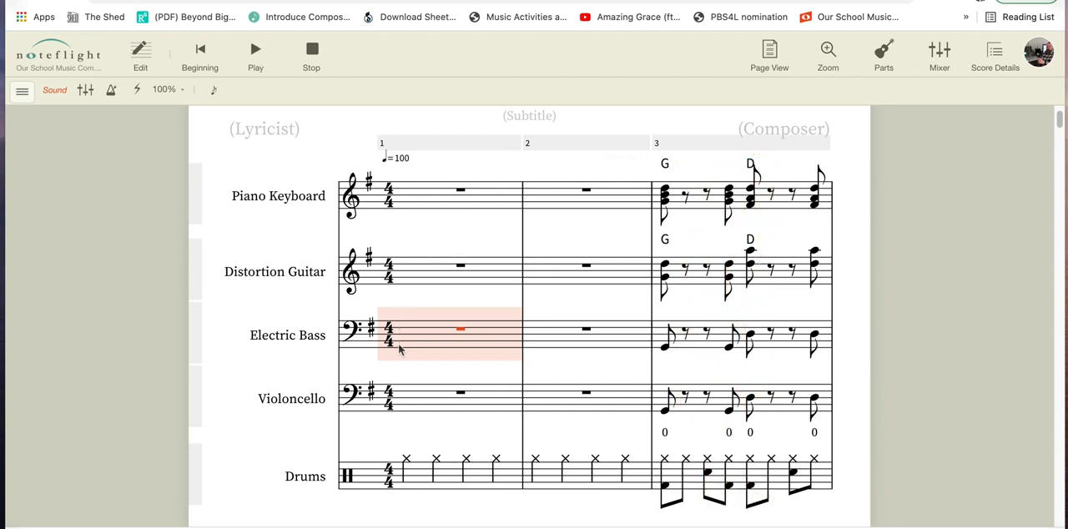
pyautogui.click(863, 362)
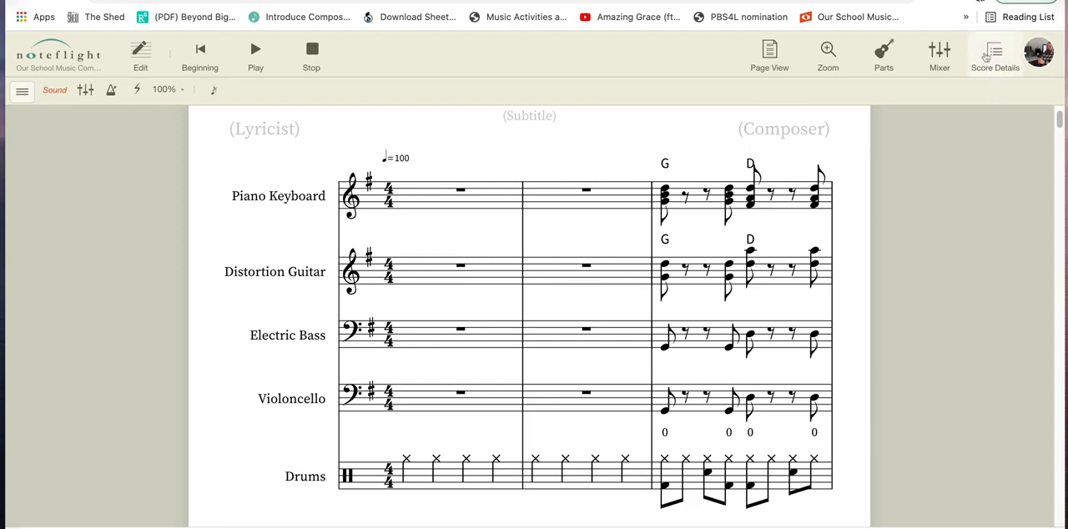
# Start sharing the score using the option that allows members to view, comment, or edit.
pyautogui.click(1005, 67)
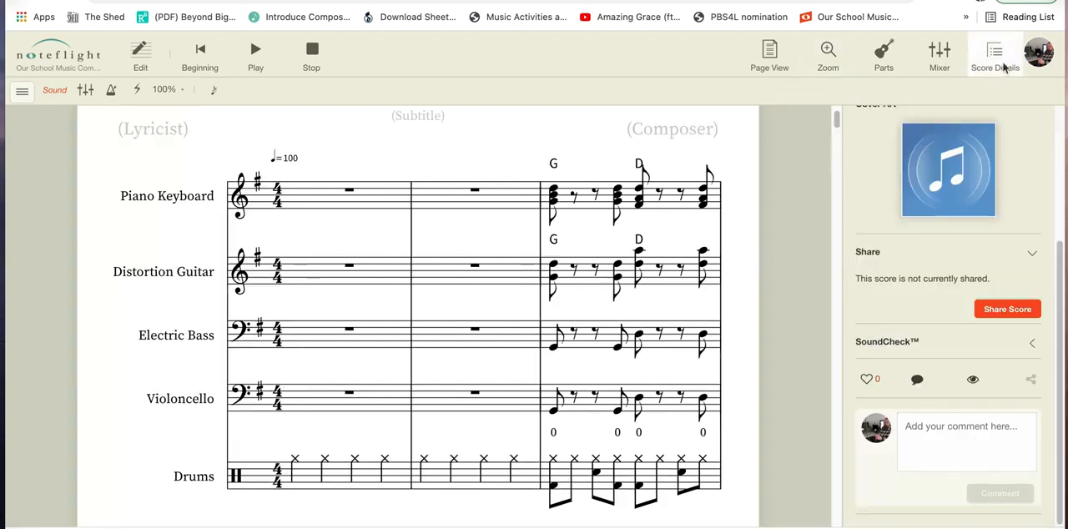
pyautogui.click(1022, 309)
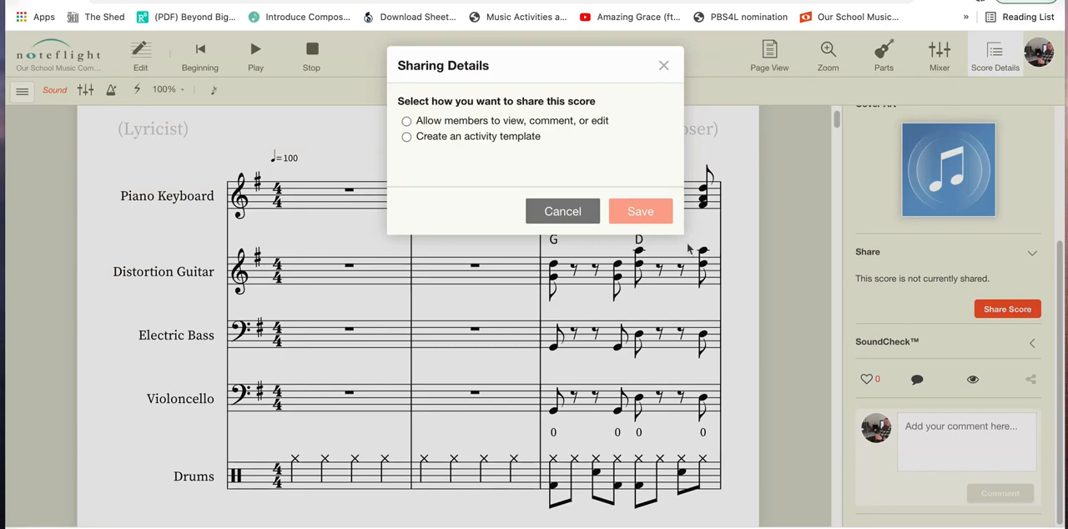
pyautogui.click(406, 121)
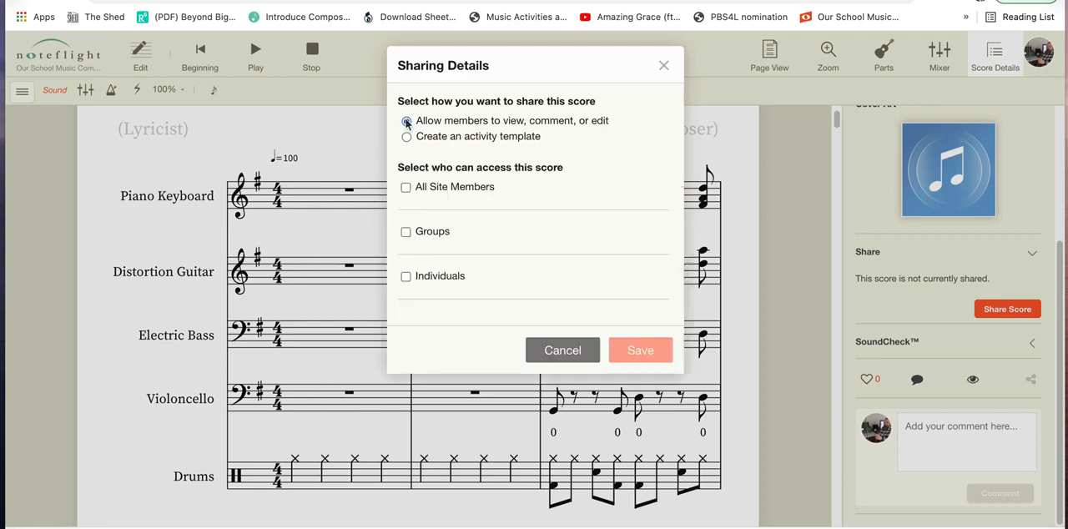
pyautogui.click(406, 232)
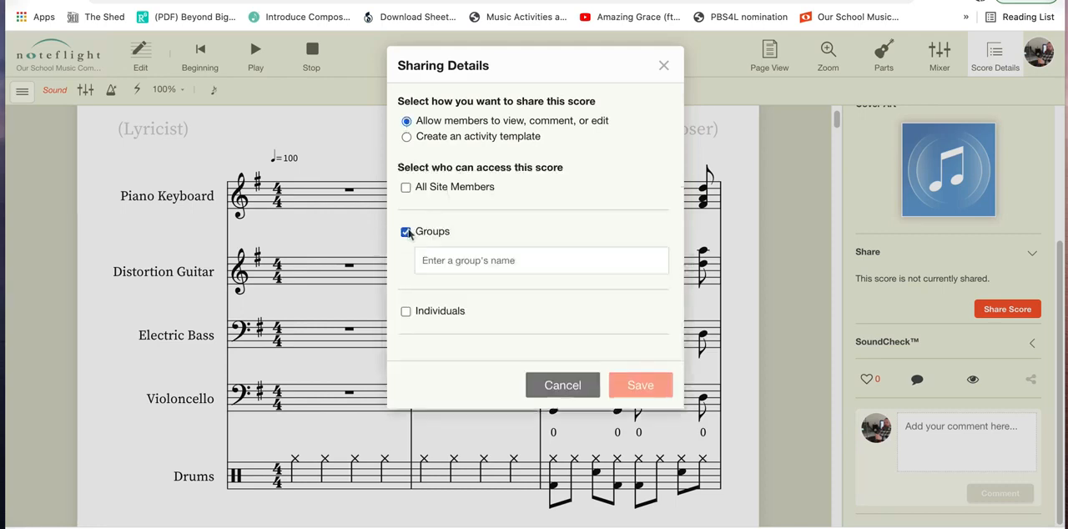
pyautogui.click(464, 260)
pyautogui.write('Santa')
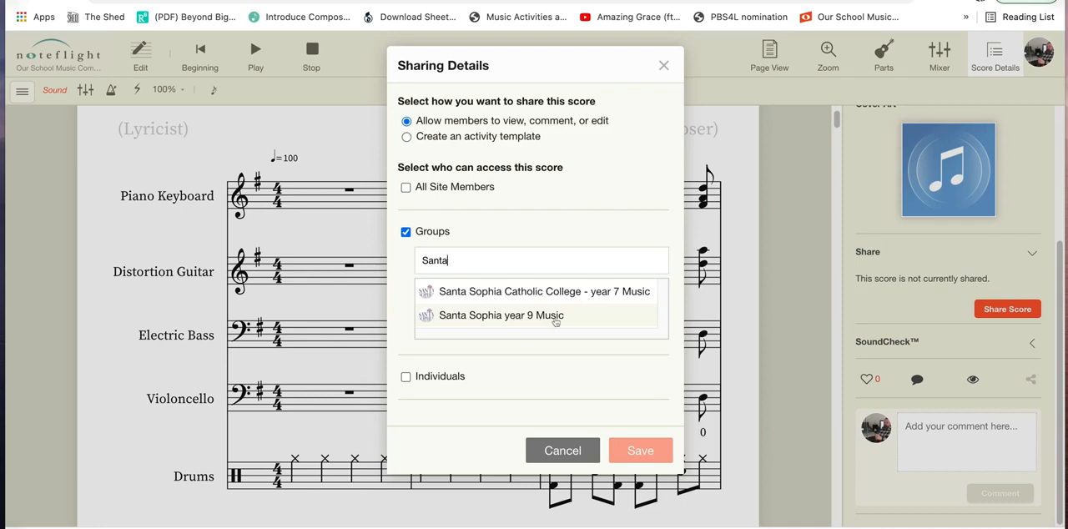
pyautogui.click(406, 233)
# Give an individual access to the score by looking up the student's username and adding the matching member.
pyautogui.click(406, 276)
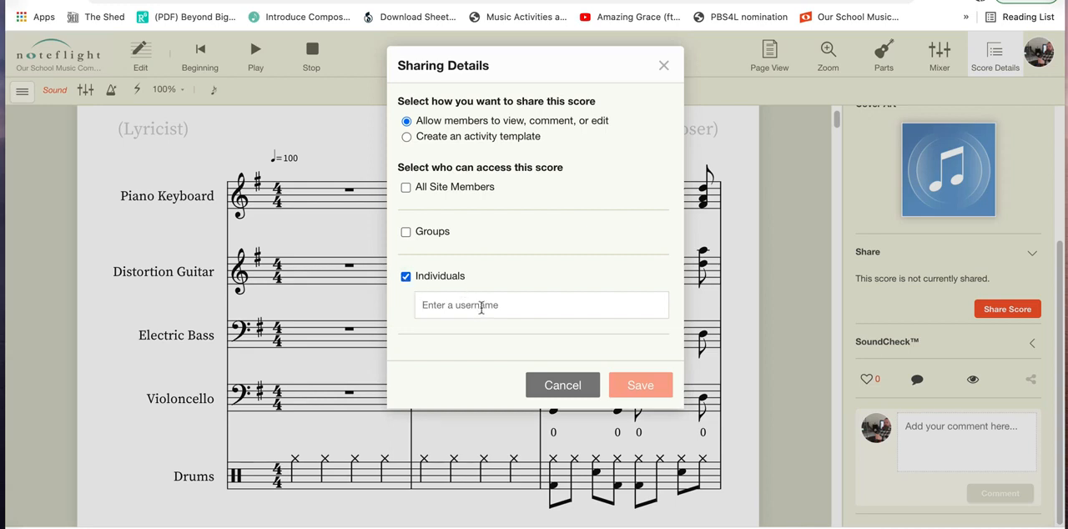
pyautogui.click(481, 305)
pyautogui.write('Blog')
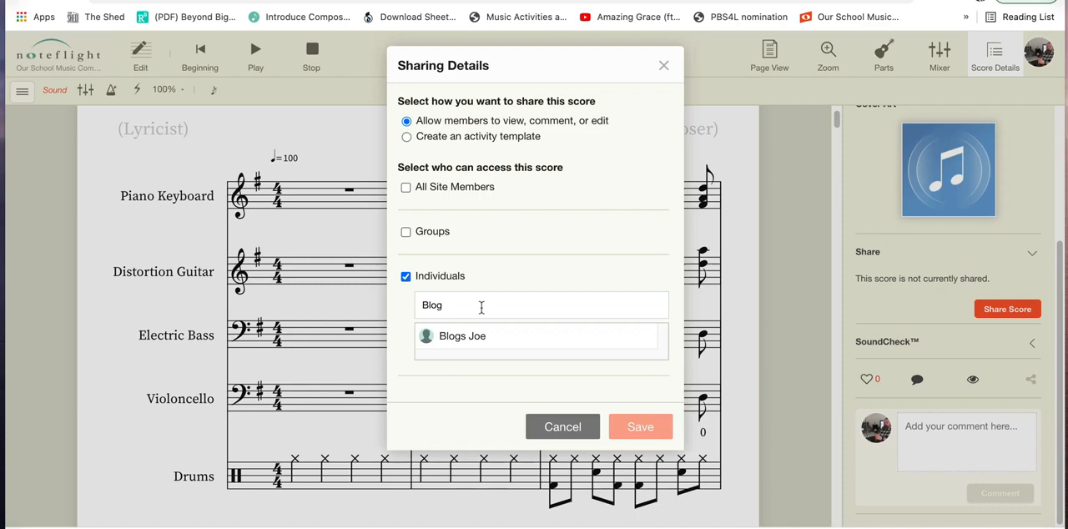
pyautogui.click(498, 336)
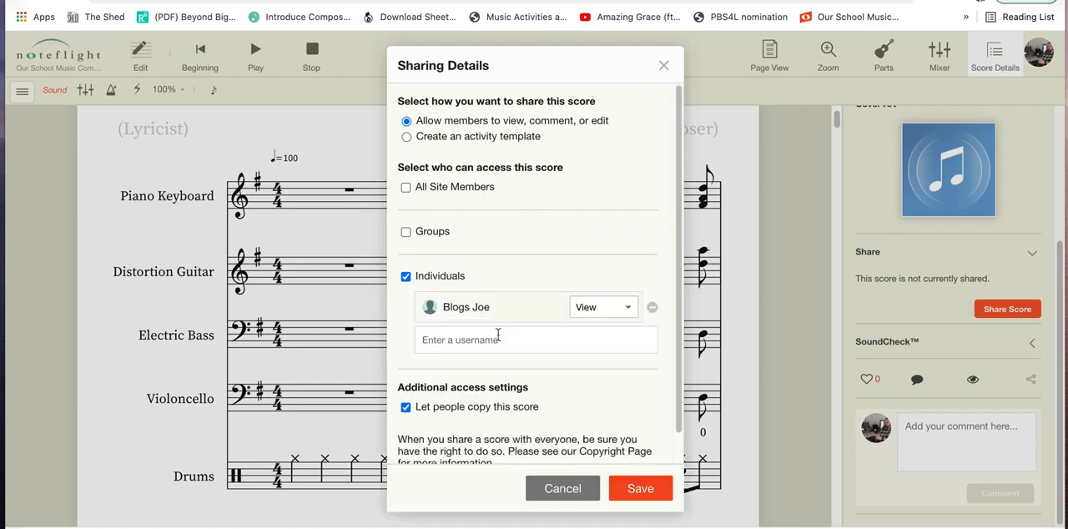
# Save the sharing settings with View access for the individual and copying of the score allowed.
pyautogui.click(630, 306)
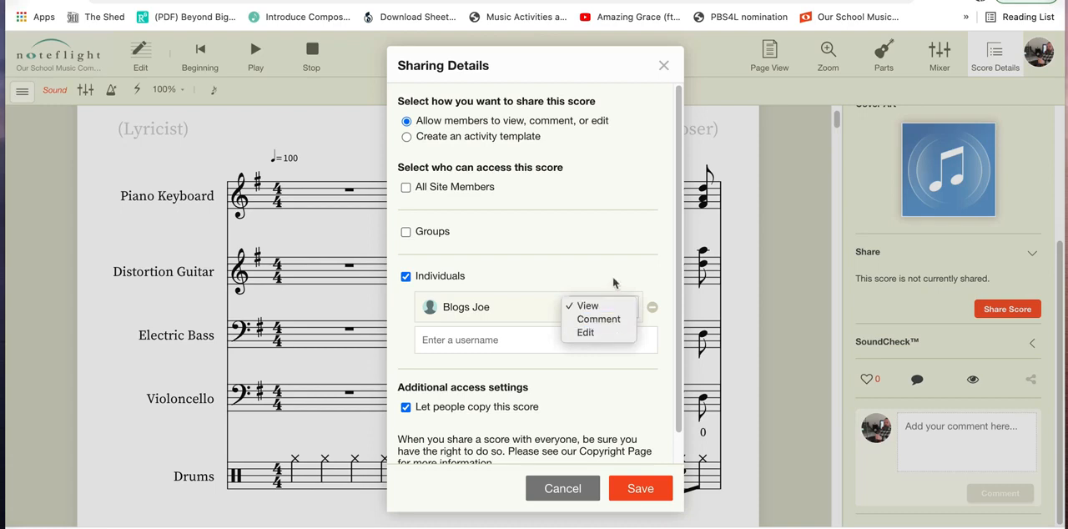
pyautogui.click(612, 276)
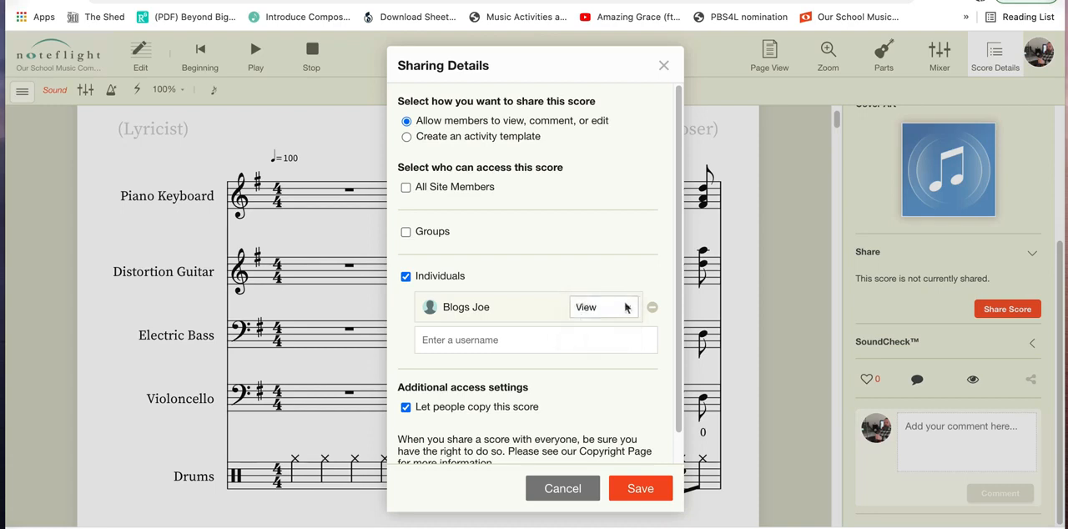
pyautogui.click(626, 307)
pyautogui.click(626, 306)
pyautogui.click(406, 408)
pyautogui.click(406, 407)
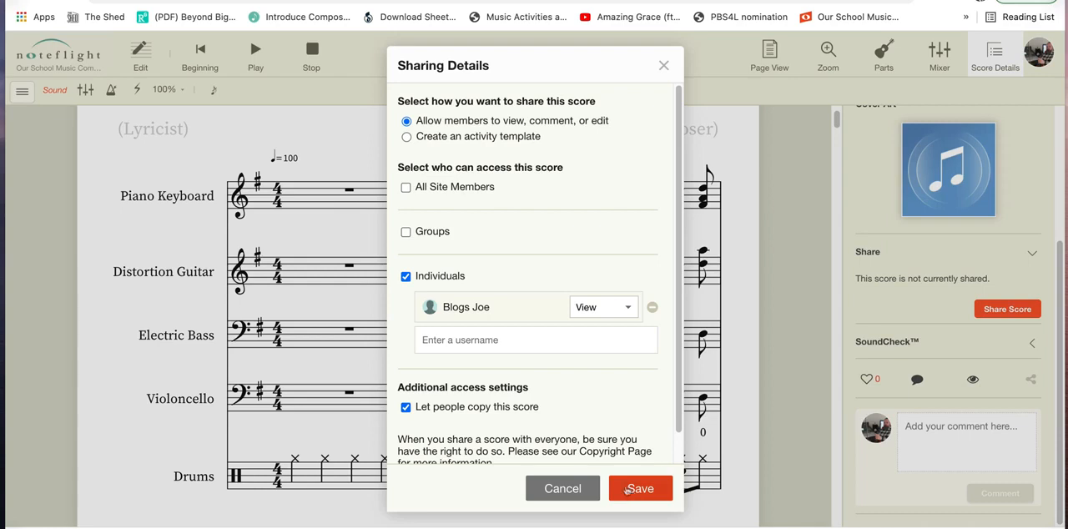
pyautogui.click(632, 491)
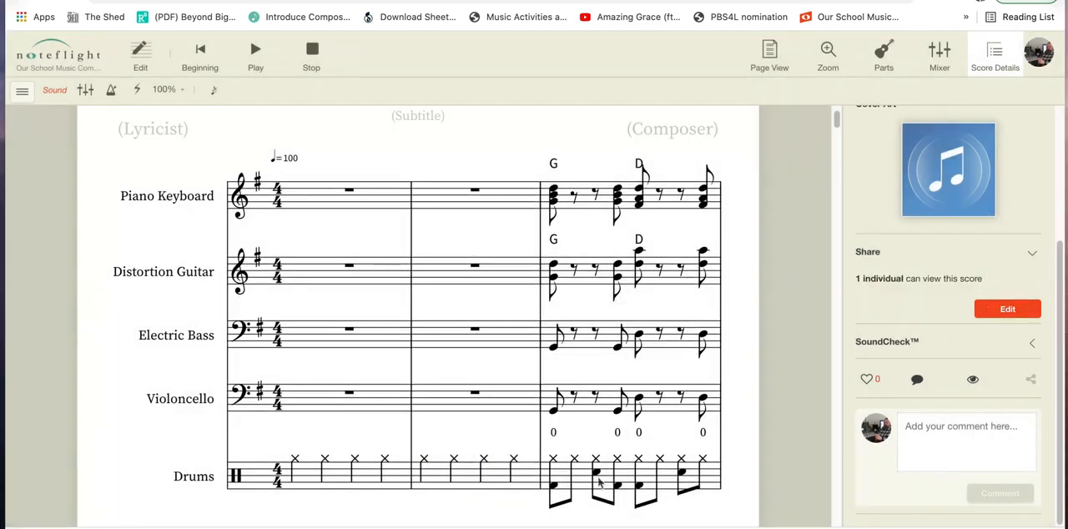
# Switch the score back to edit mode and save it.
pyautogui.click(151, 63)
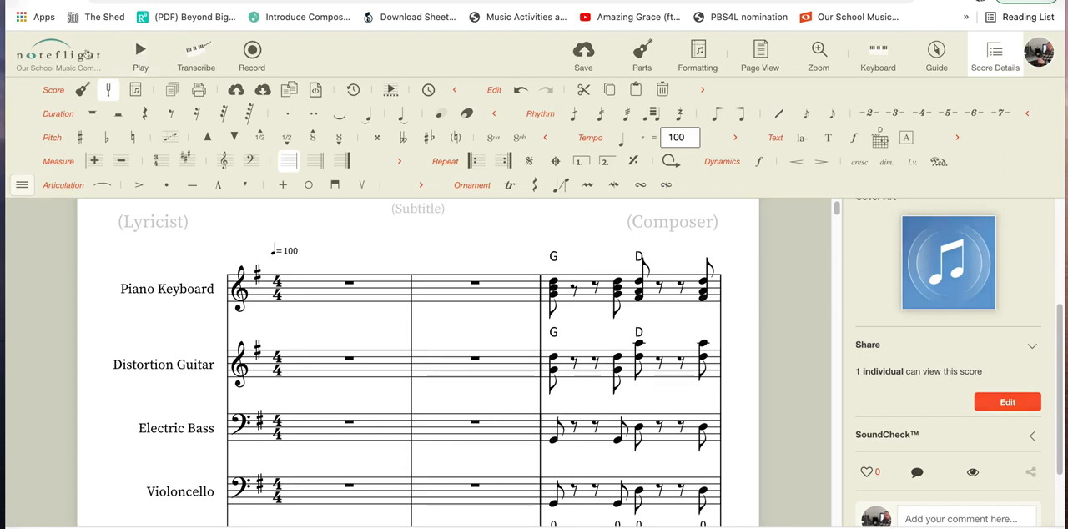
pyautogui.click(89, 56)
pyautogui.click(98, 113)
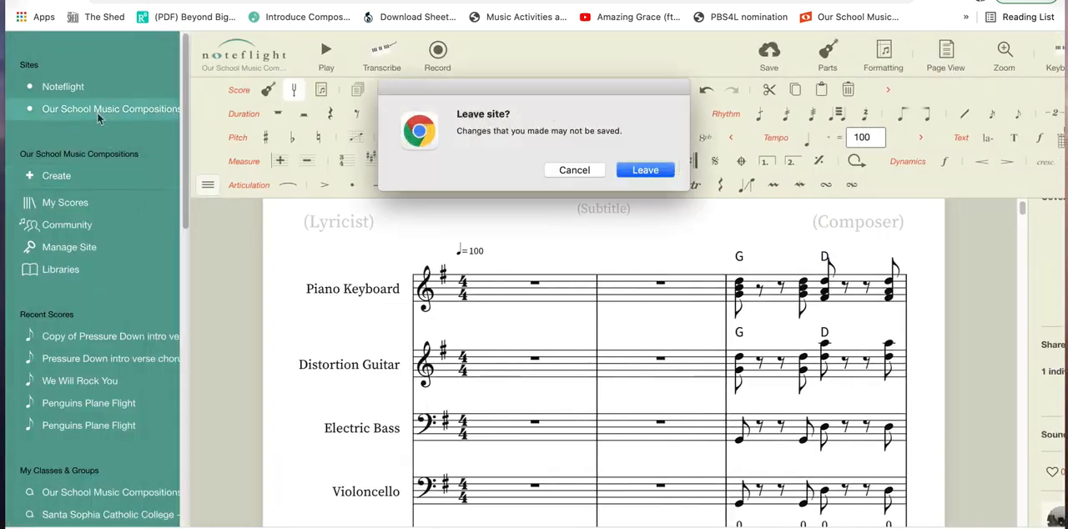
pyautogui.click(574, 170)
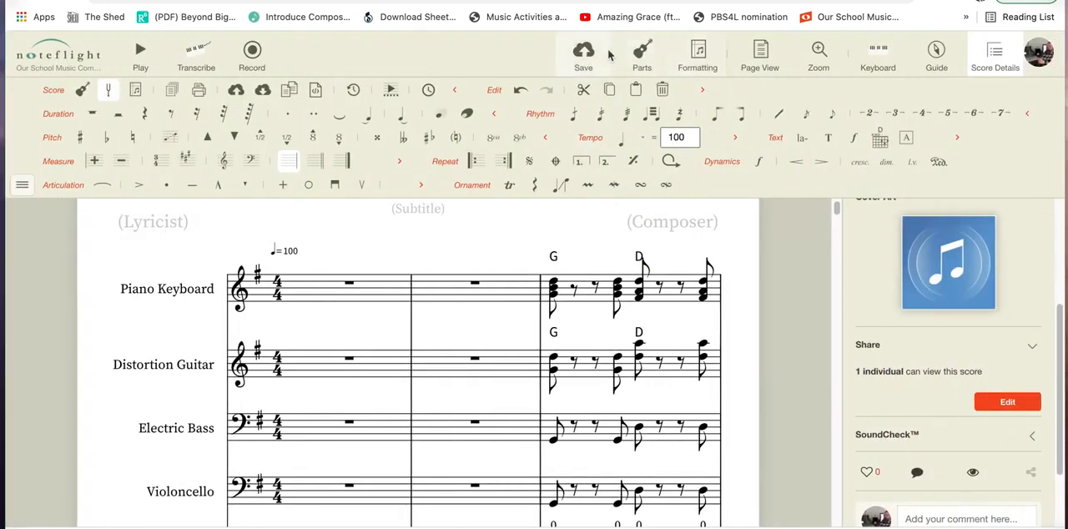
pyautogui.click(594, 52)
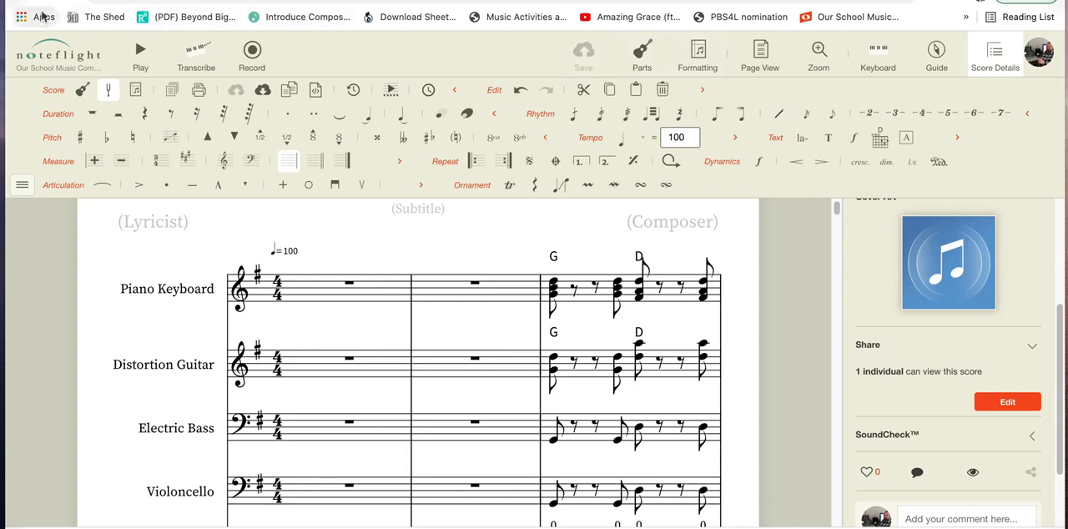
# Go to the Our School Music Compositions site and open the score "Pressure Down Intro Verse Chorus Guide Tracks".
pyautogui.click(41, 47)
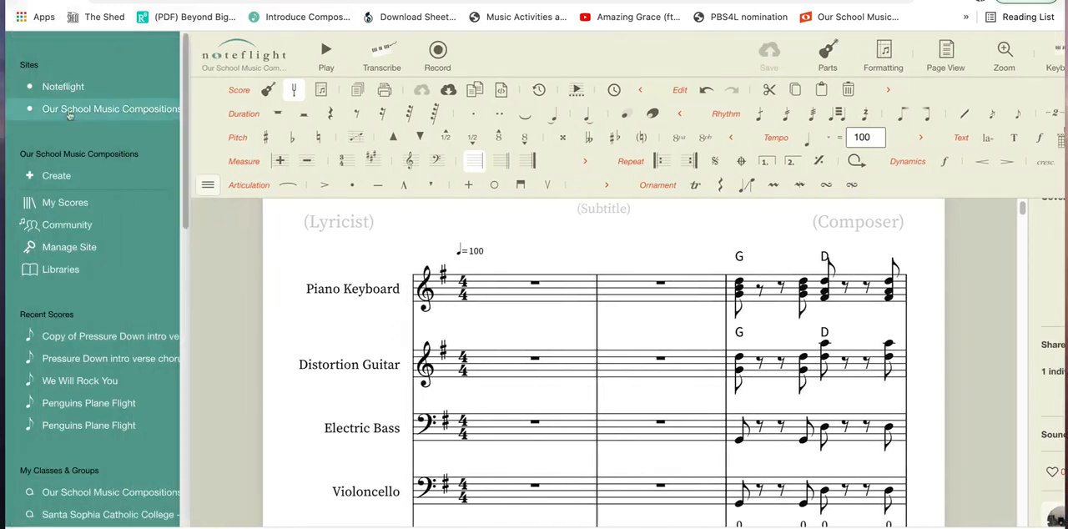
pyautogui.click(73, 117)
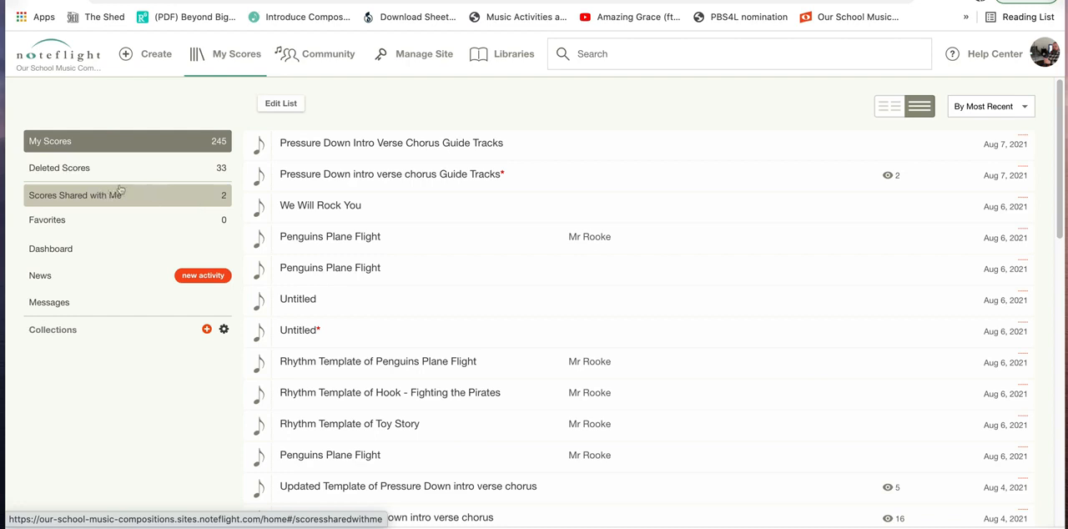
pyautogui.click(374, 142)
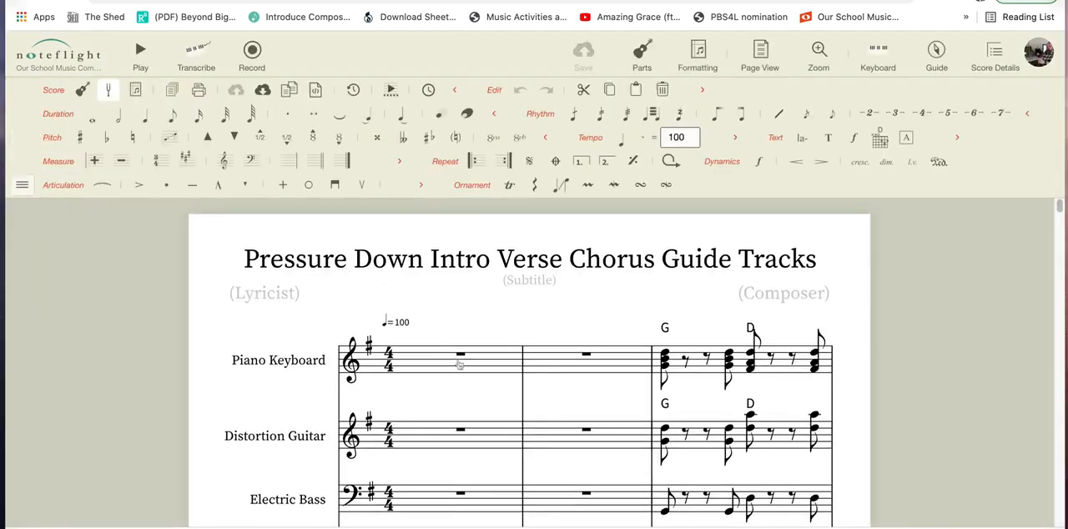
# Change the Electric Bass part's instrument to Electric Bass (Tab).
pyautogui.scroll(-1, 473, 380)
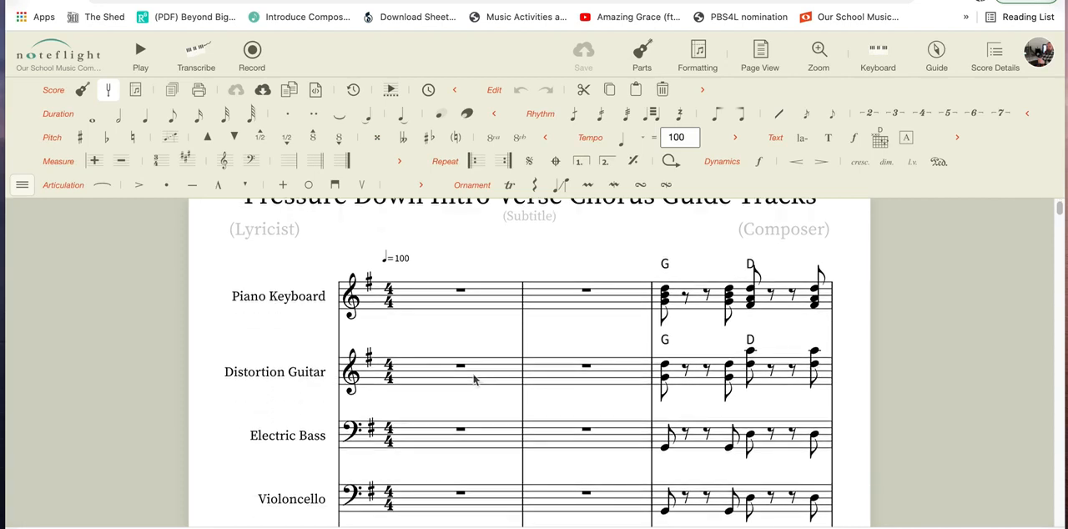
pyautogui.click(639, 55)
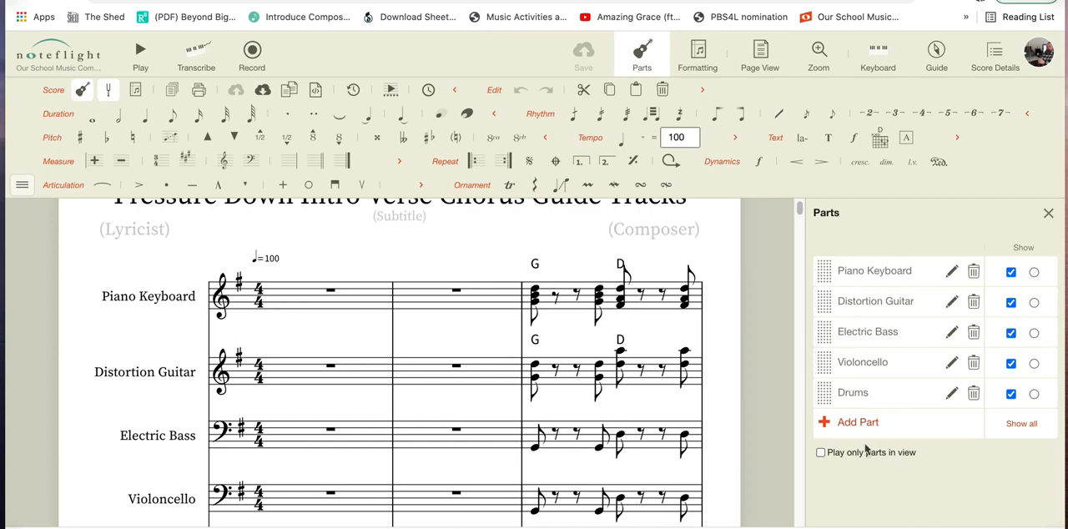
pyautogui.click(949, 334)
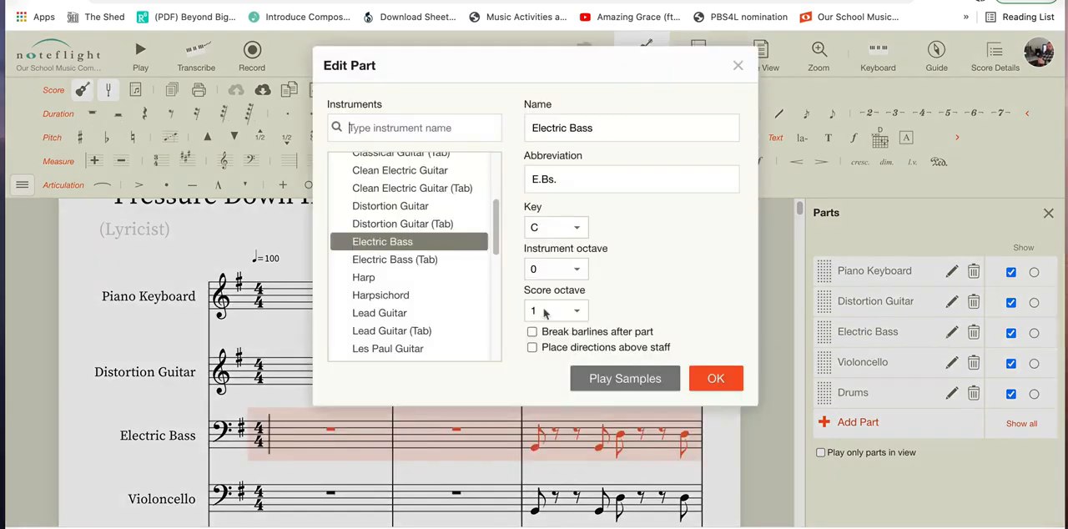
pyautogui.click(429, 260)
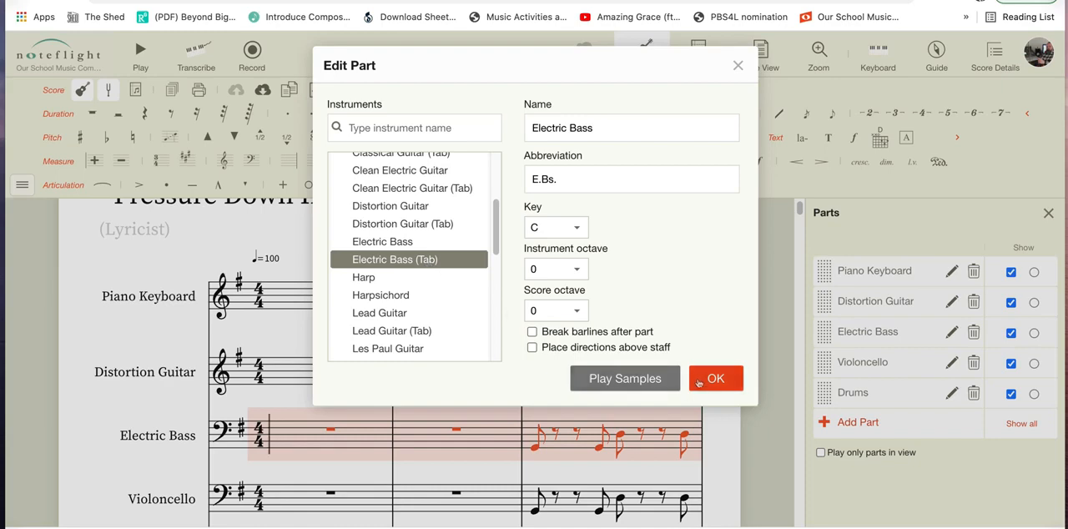
pyautogui.click(700, 383)
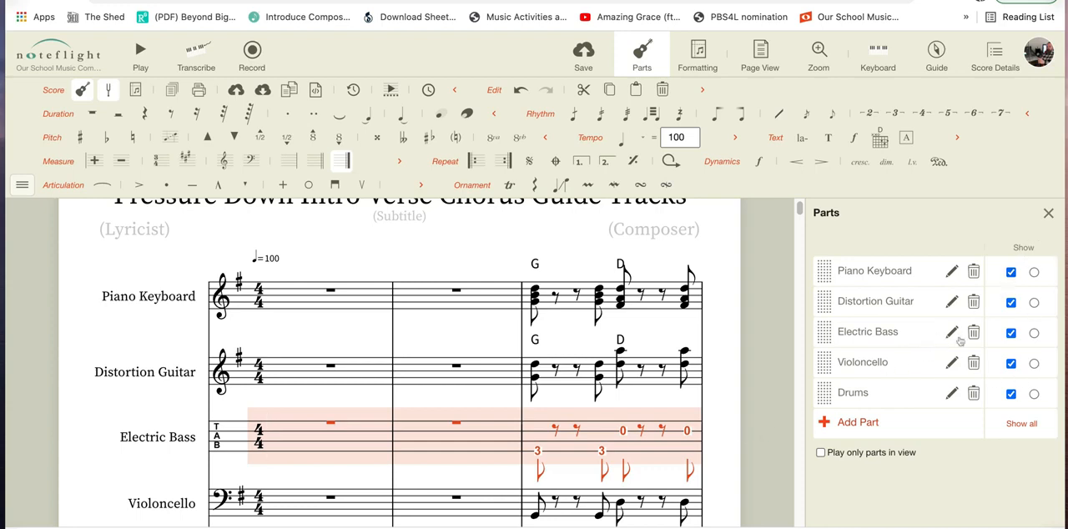
# Show only the Electric Bass part and play it briefly from measure 1.
pyautogui.click(1033, 334)
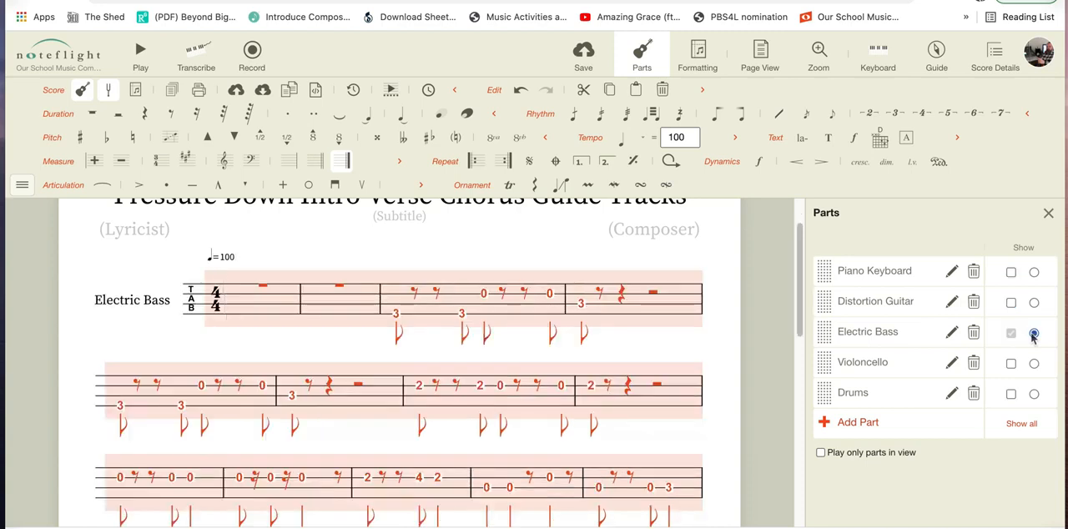
pyautogui.click(1049, 213)
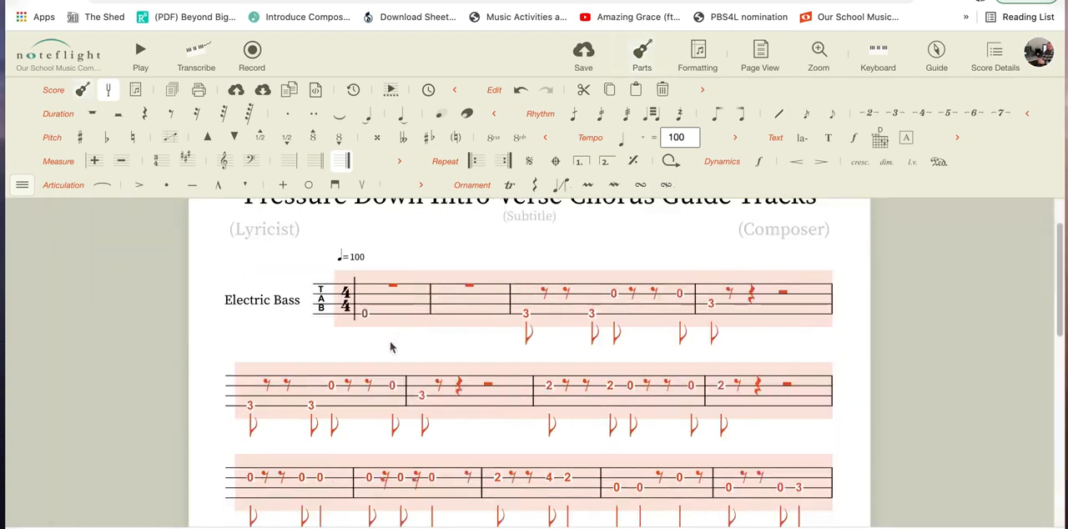
pyautogui.click(408, 244)
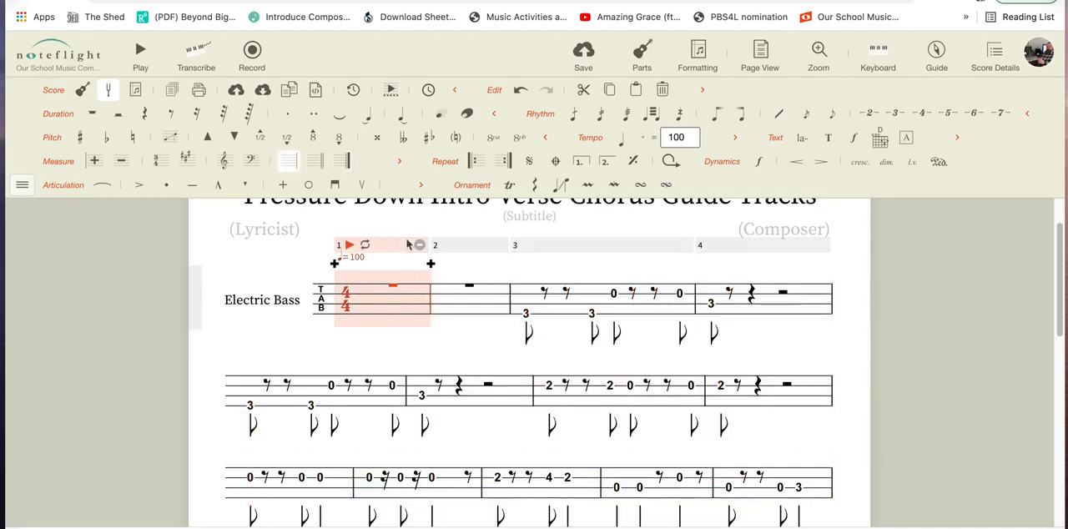
pyautogui.press('space')
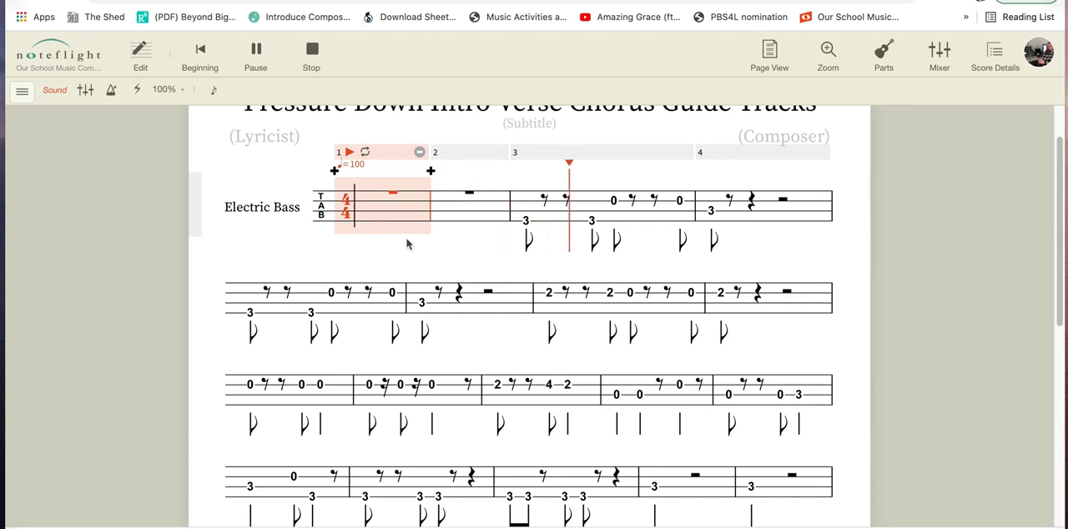
pyautogui.press('space')
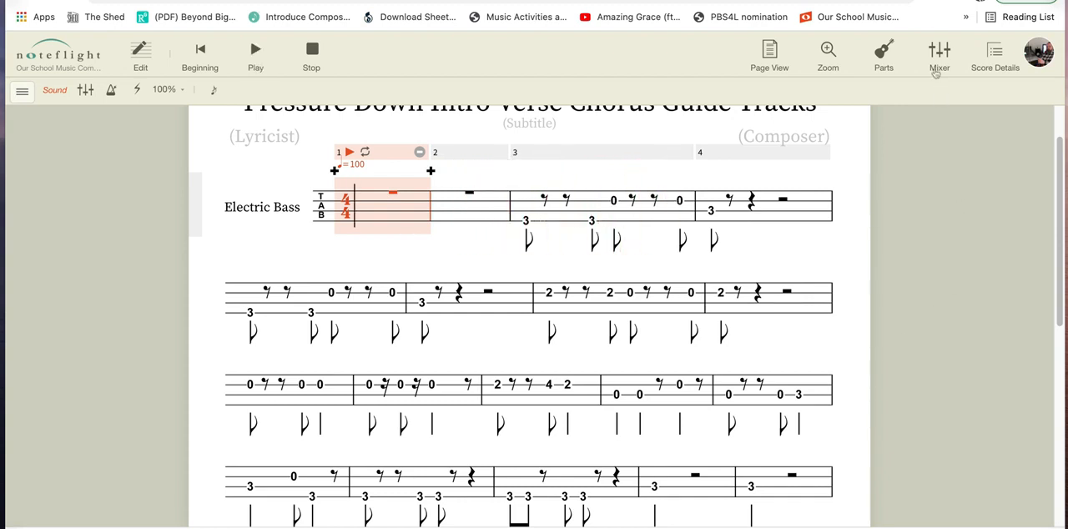
# Mute the Piano Keyboard, Distortion Guitar and Violoncello in the mixer, keeping Electric Bass and Drums audible.
pyautogui.click(938, 67)
pyautogui.scroll(-1, 977, 403)
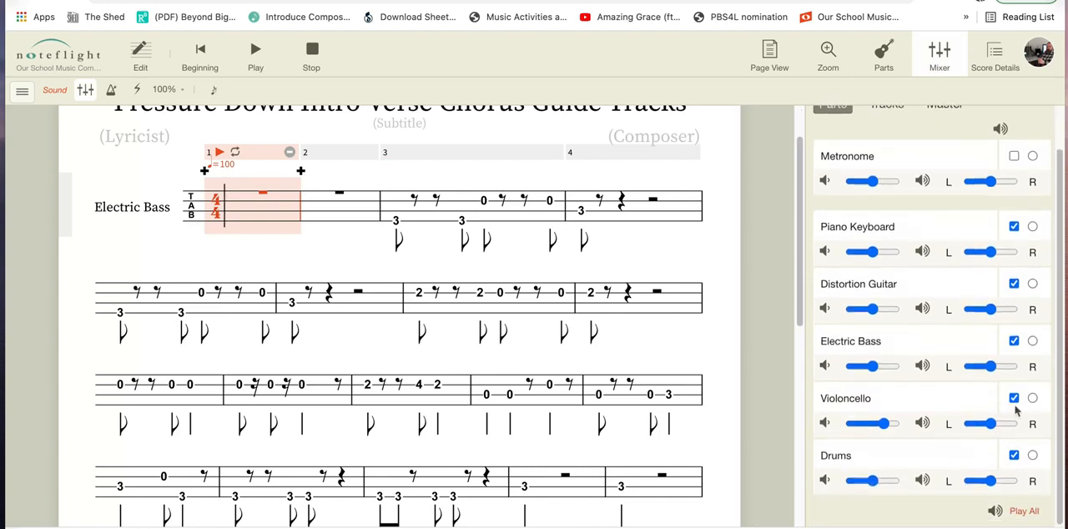
pyautogui.click(1014, 399)
pyautogui.click(1015, 283)
pyautogui.scroll(3, 1040, 129)
pyautogui.click(1039, 125)
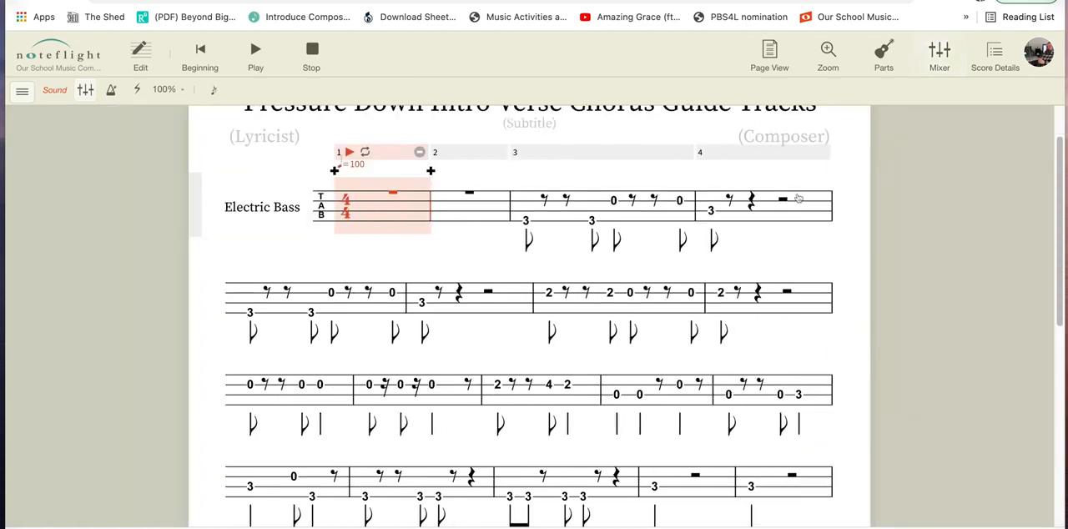
# Play back the bass with the drums briefly and clear the measure selection.
pyautogui.press('space')
pyautogui.press('space')
pyautogui.press('Escape')
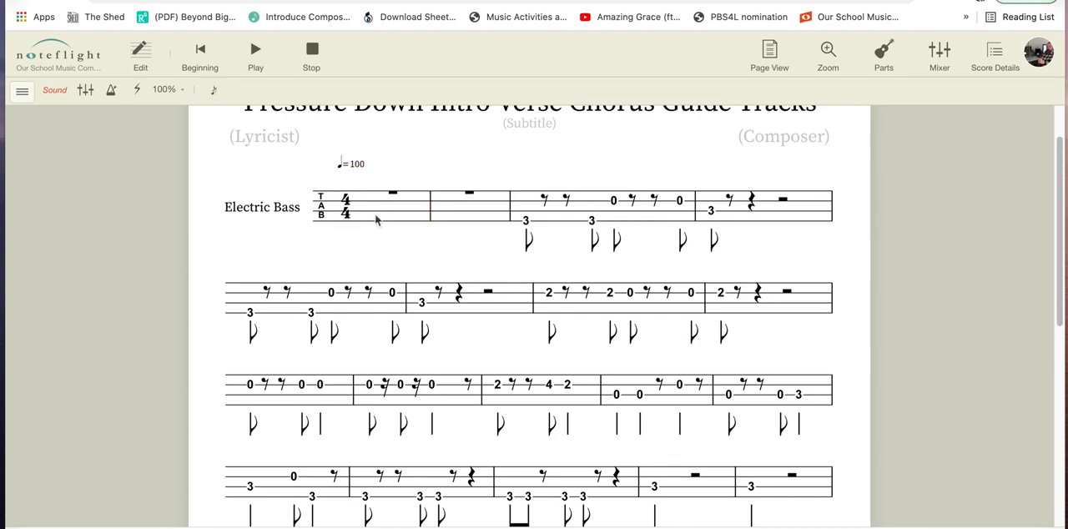
# Return to edit mode, select the whole bass part and set the tempo to 70.
pyautogui.click(141, 55)
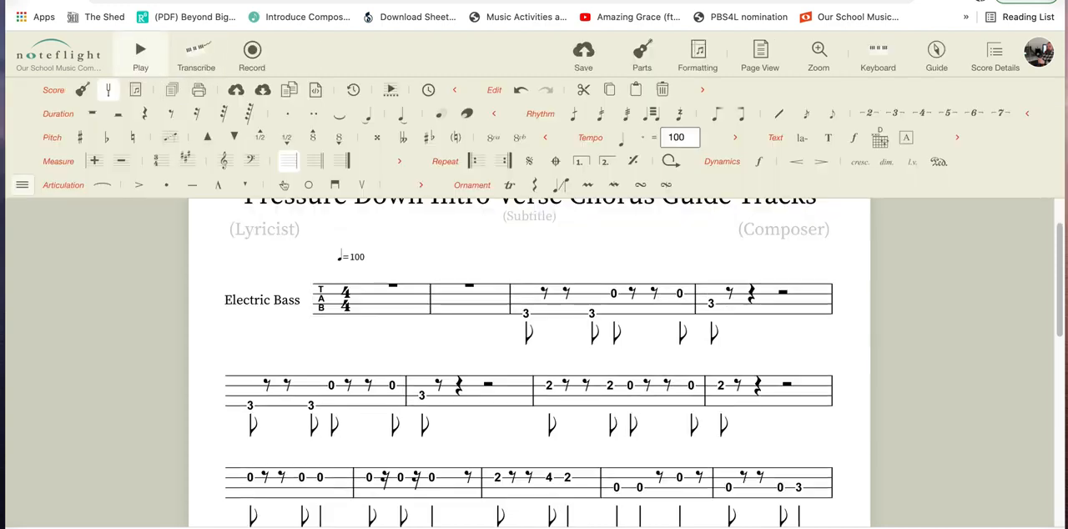
pyautogui.click(369, 303)
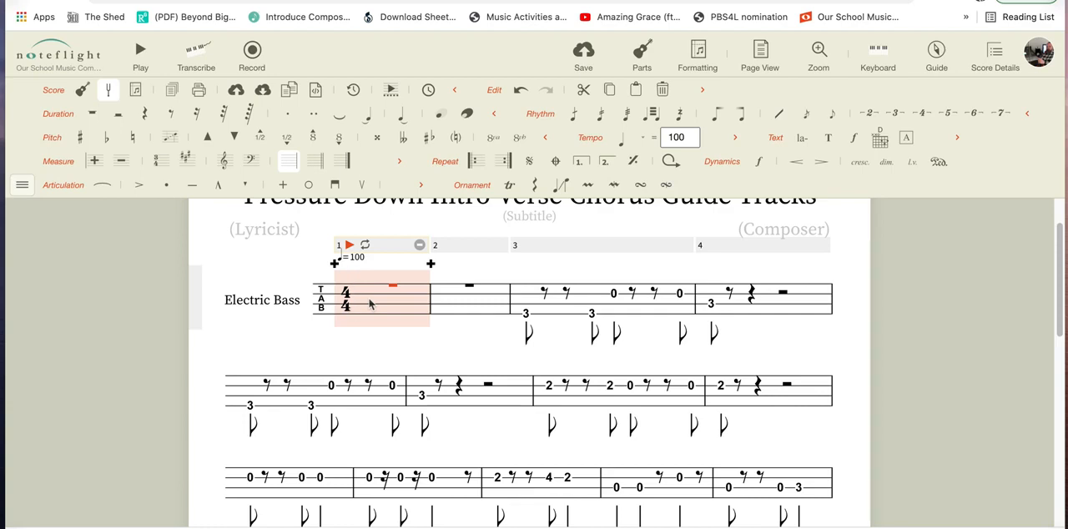
pyautogui.hotkey('ctrl', 'a')
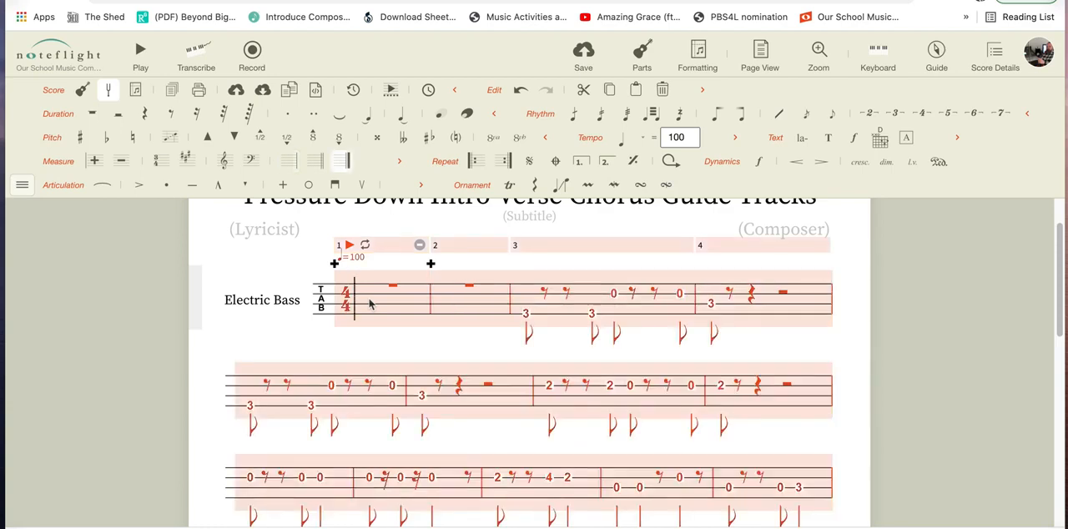
pyautogui.scroll(2, 370, 305)
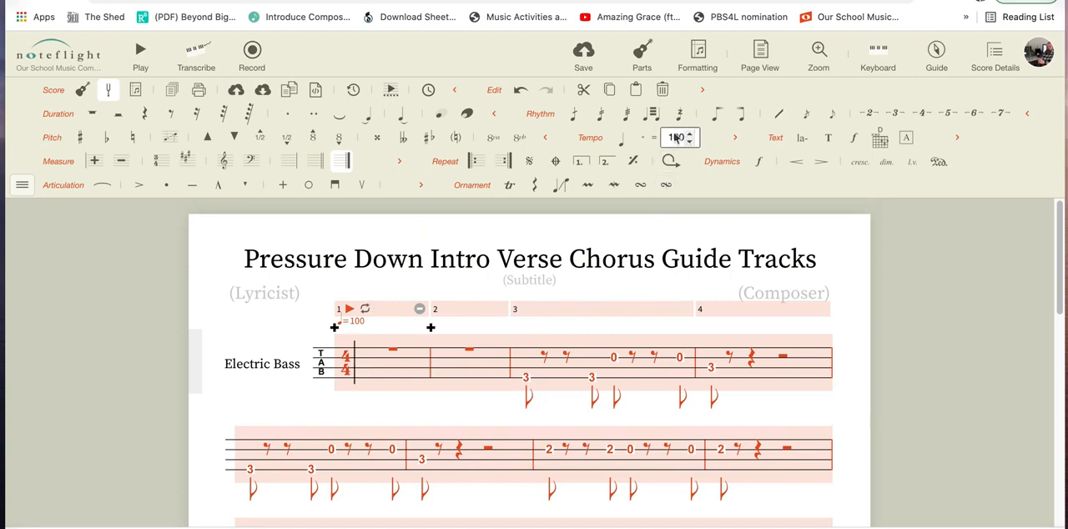
pyautogui.doubleClick(674, 137)
pyautogui.write('70')
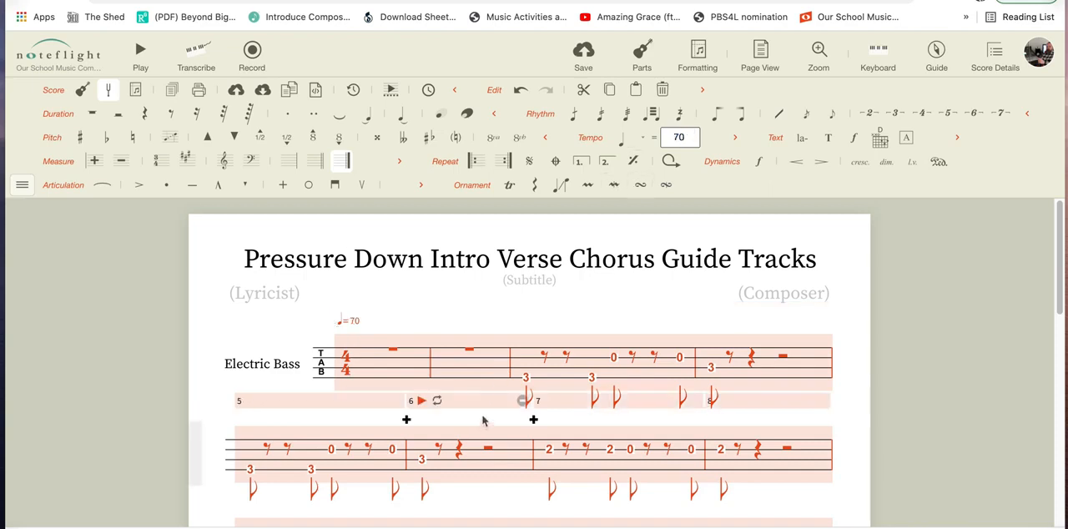
pyautogui.click(238, 338)
# Listen to the bass part at the slower tempo, stop playback and return to edit mode.
pyautogui.press('space')
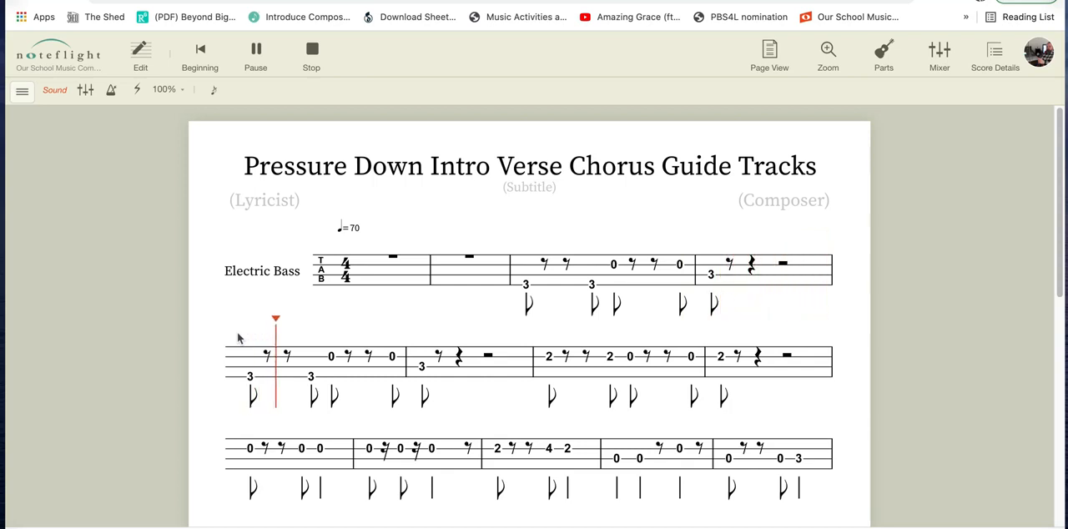
pyautogui.press('space')
pyautogui.click(140, 55)
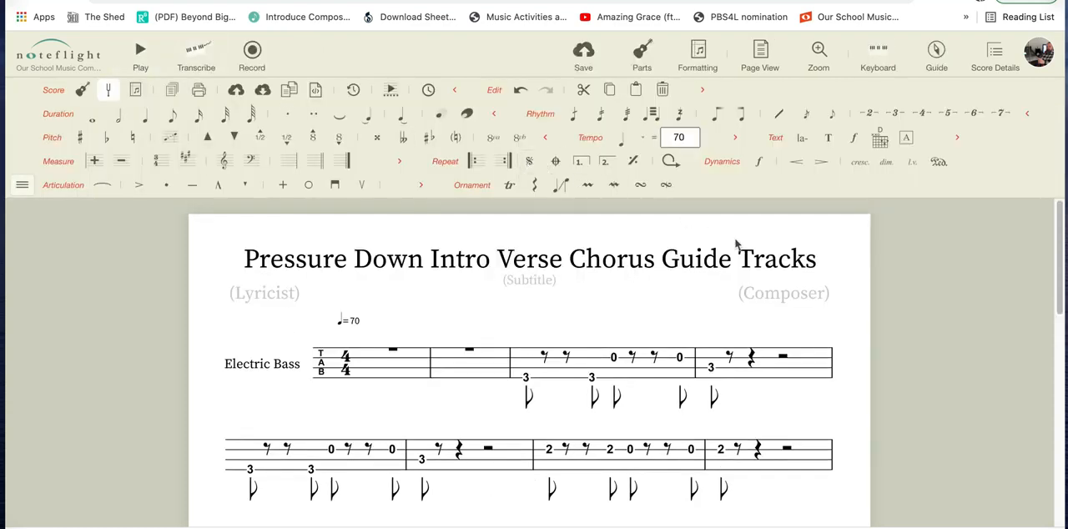
# Bring all parts back into view and isolate the Violoncello part in the score.
pyautogui.click(660, 70)
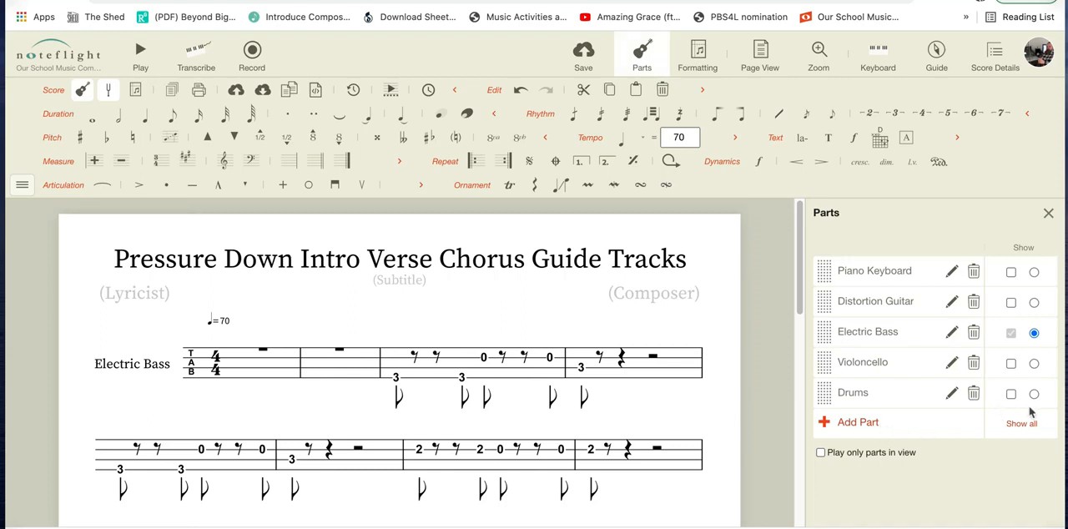
pyautogui.click(1023, 424)
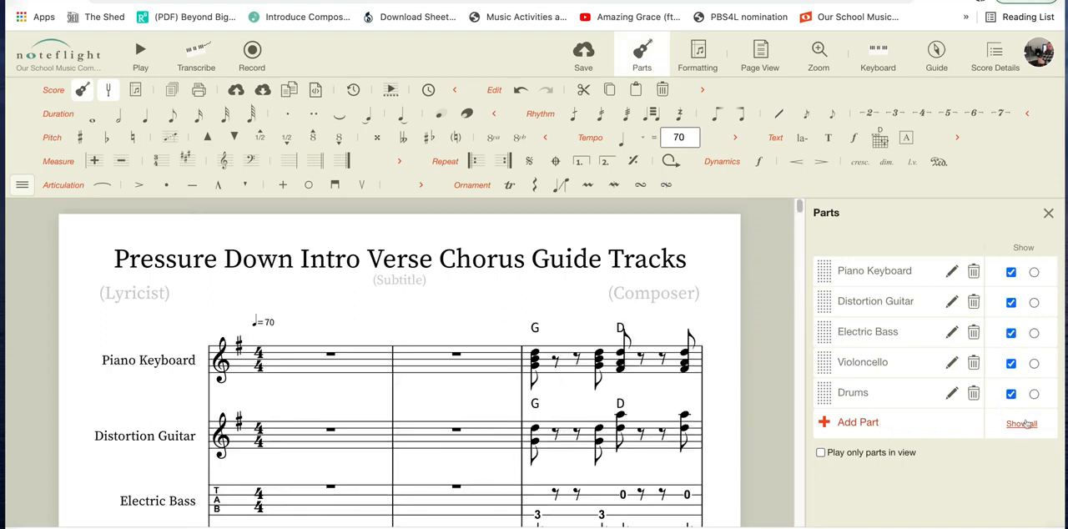
pyautogui.click(1034, 364)
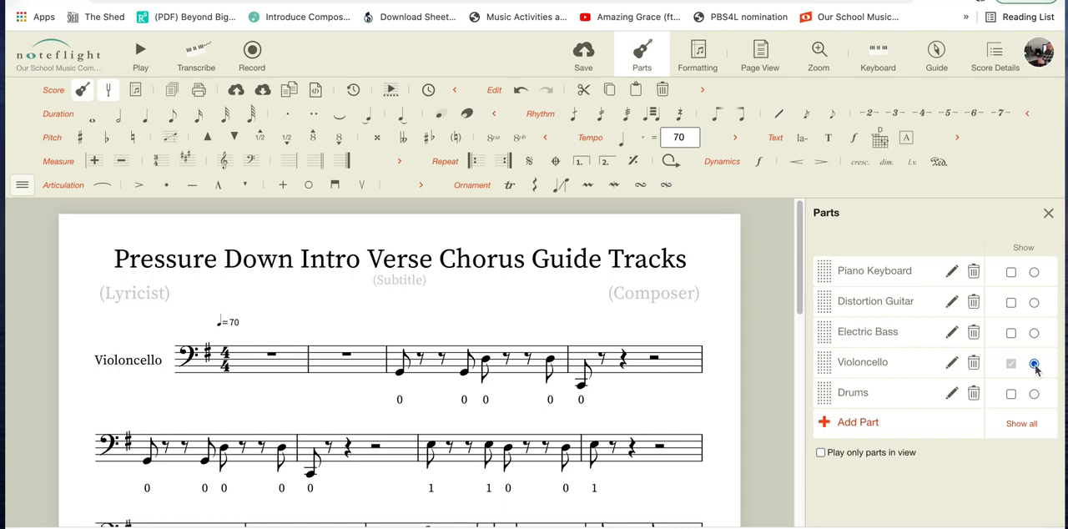
pyautogui.click(1049, 215)
# Switch to playback from measure 1 of the cello part and mute the Electric Bass in the mixer.
pyautogui.click(376, 373)
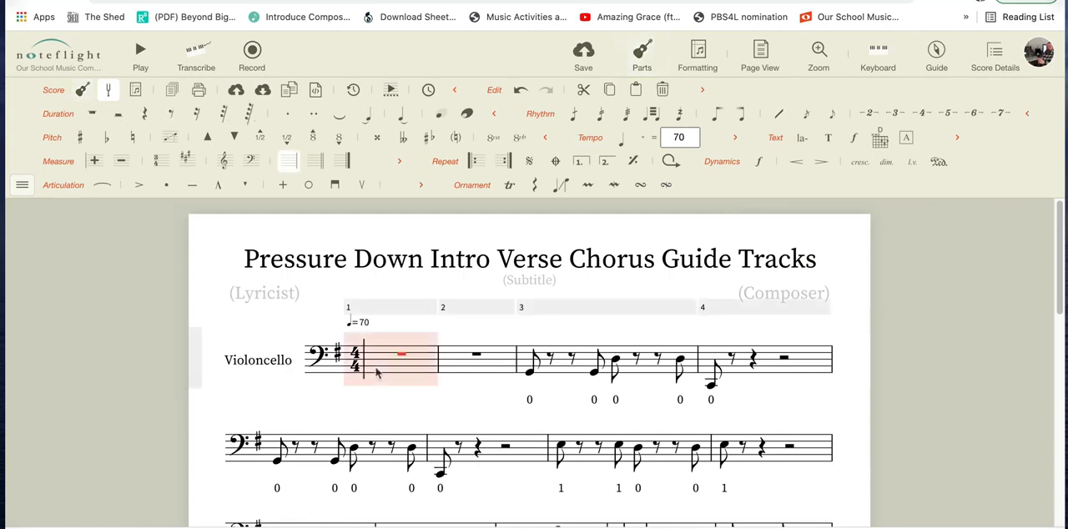
pyautogui.press('space')
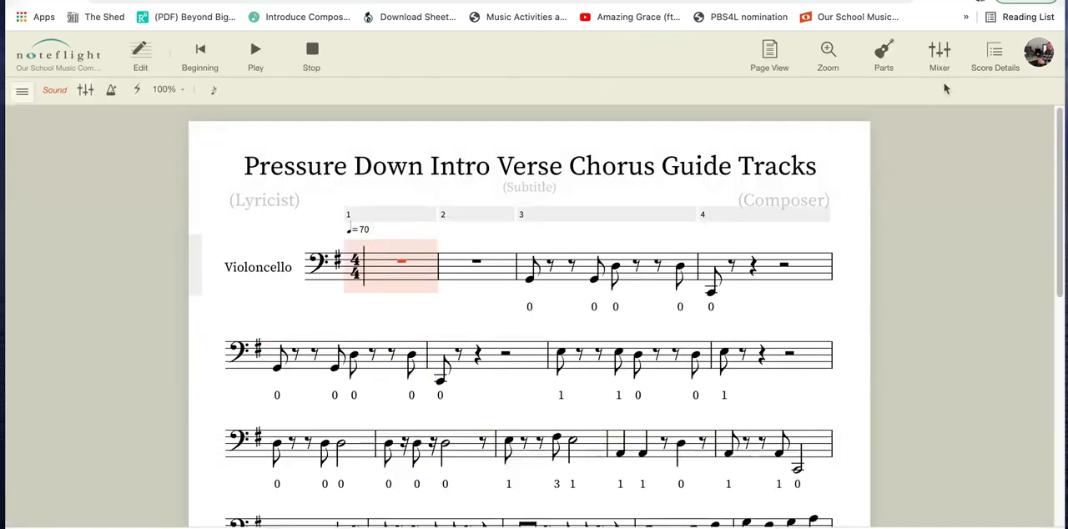
pyautogui.click(939, 58)
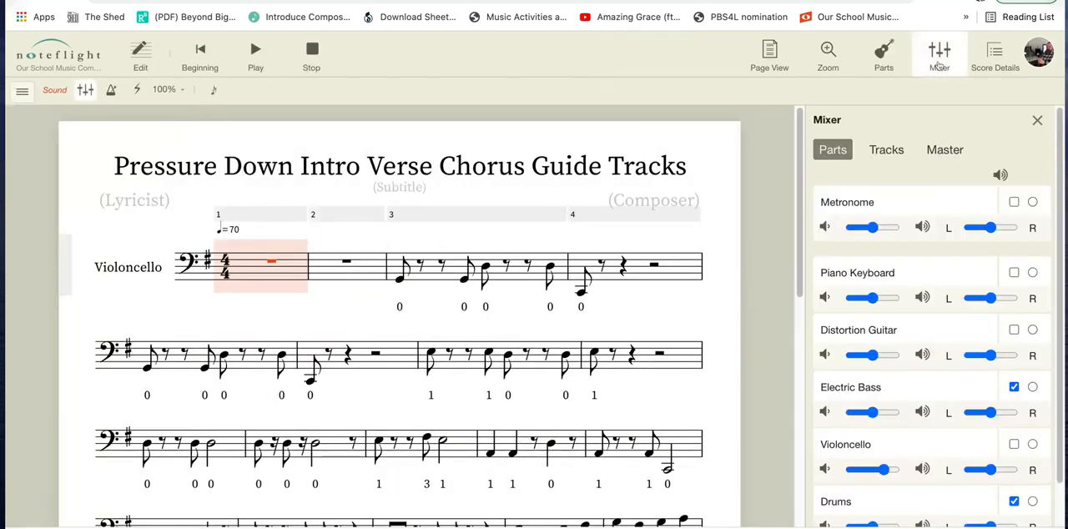
pyautogui.click(1014, 387)
pyautogui.click(1035, 121)
# Play the cello part from measure 1, stop playback and return to edit mode.
pyautogui.press('space')
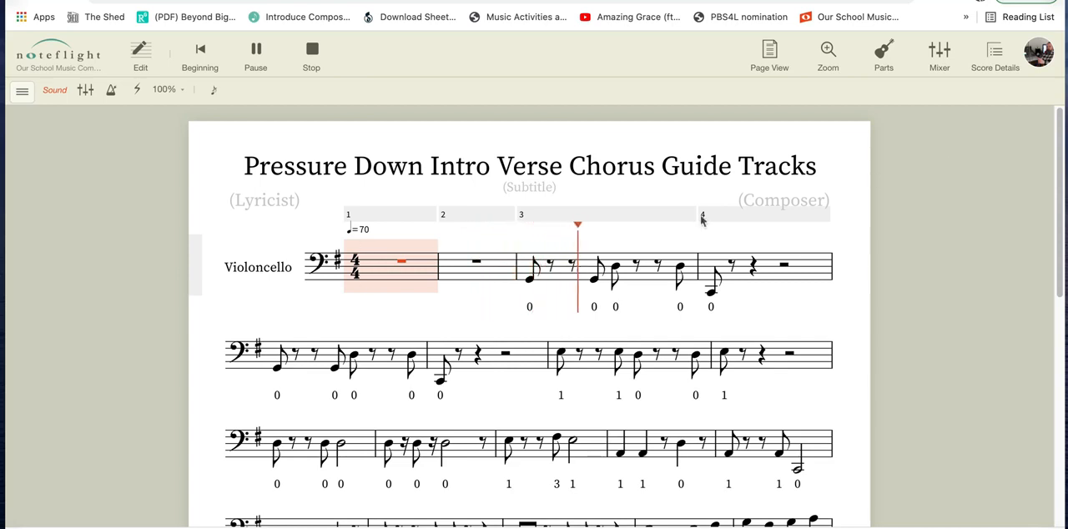
pyautogui.press('space')
pyautogui.click(142, 72)
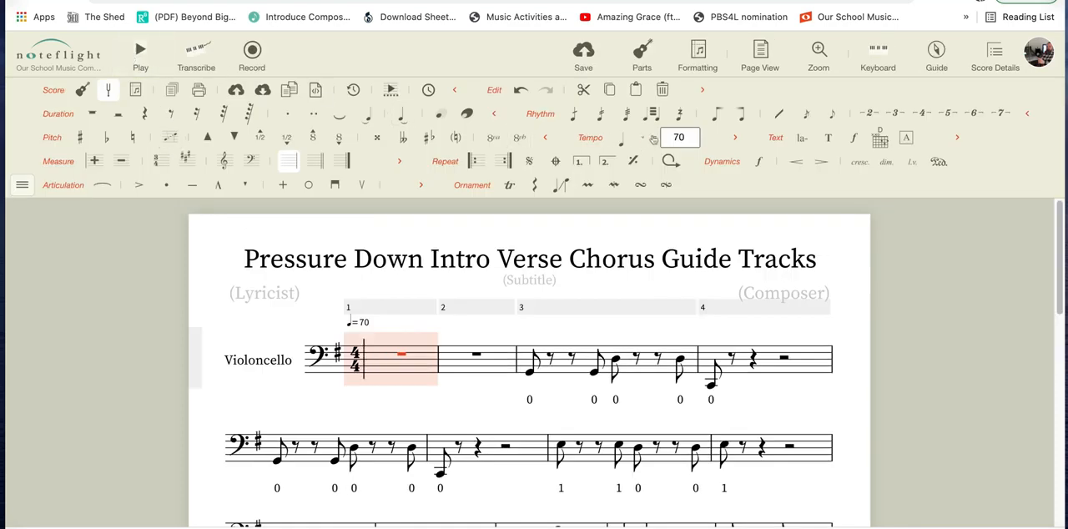
# Select the whole cello part and try to set the tempo to 113.
pyautogui.hotkey('ctrl', 'a')
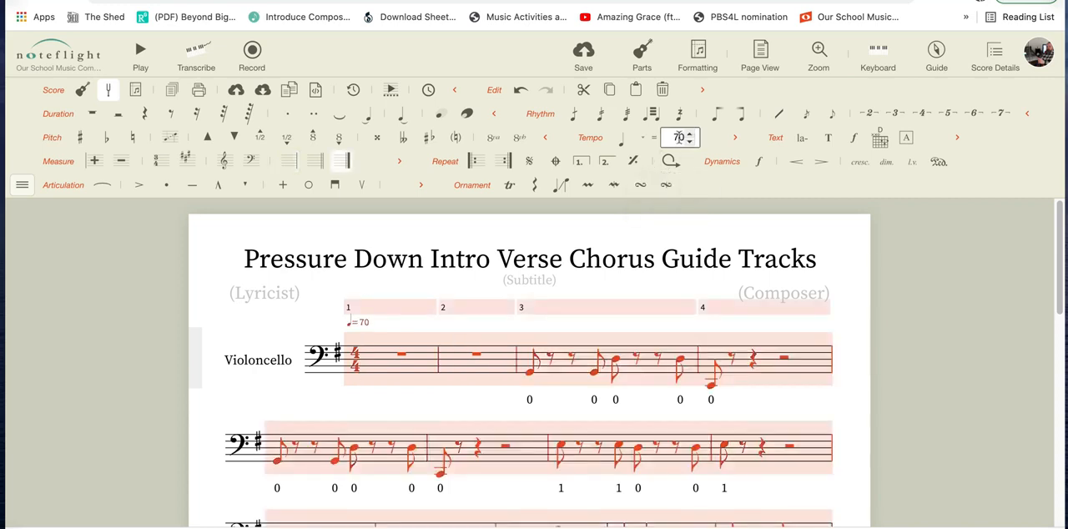
pyautogui.doubleClick(678, 138)
pyautogui.write('113')
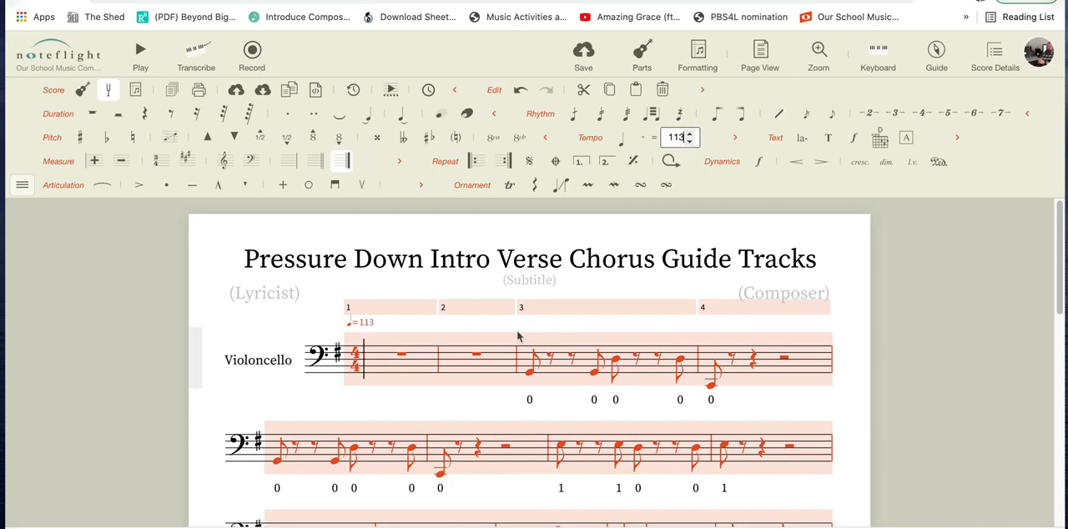
pyautogui.click(298, 323)
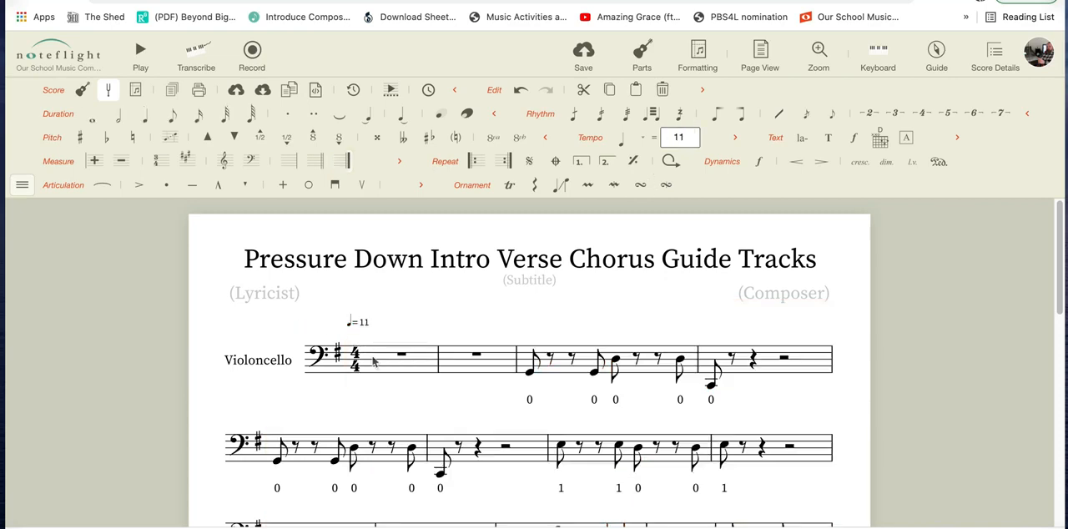
# Check the new tempo by playing the cello part briefly from measure 1.
pyautogui.click(373, 358)
pyautogui.press('space')
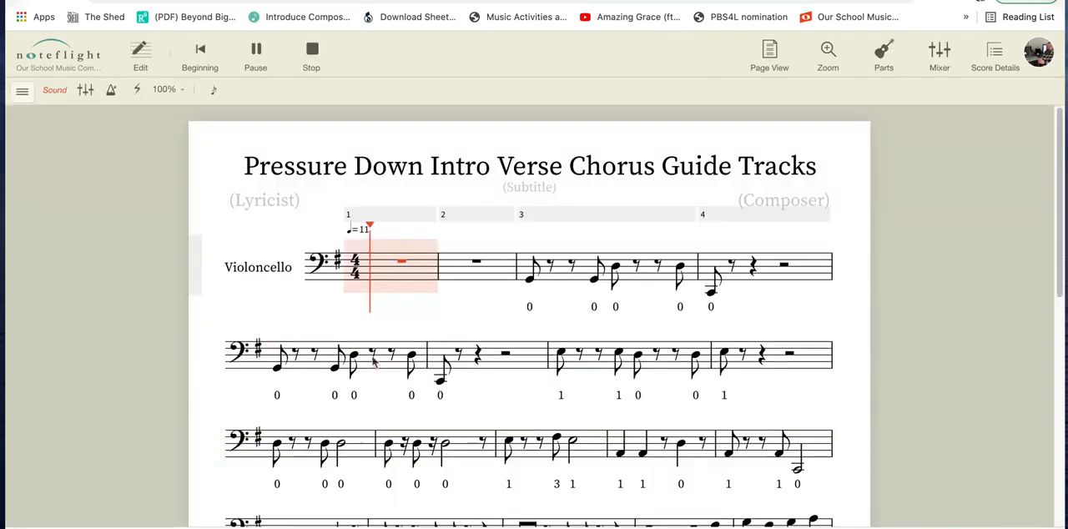
pyautogui.press('space')
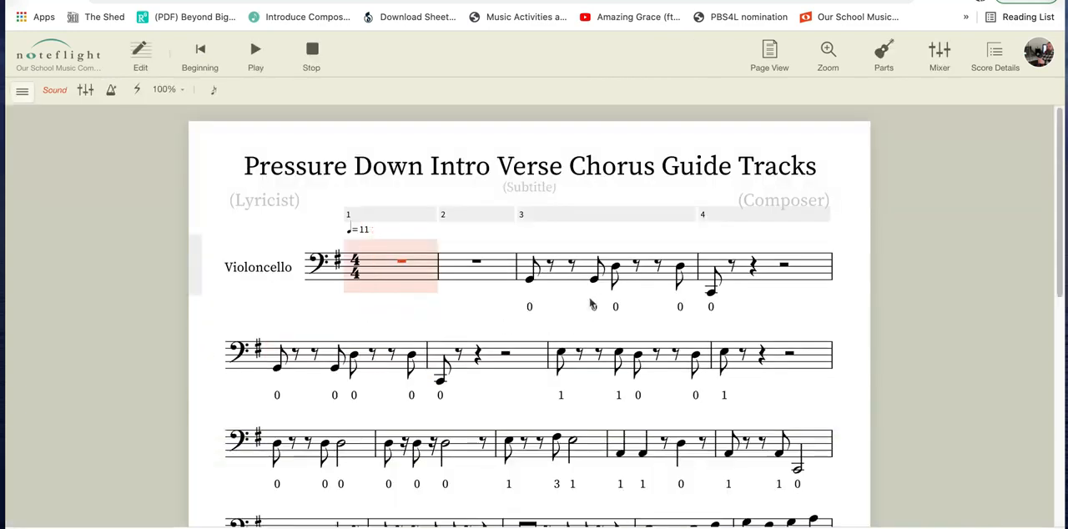
# Return to edit mode and set the tempo of measure 1 to 113.
pyautogui.click(159, 54)
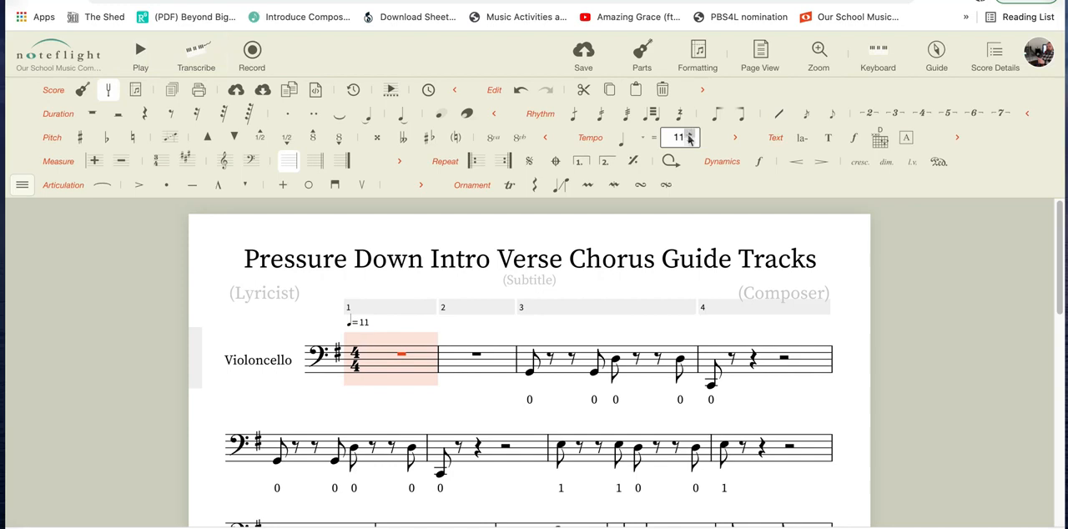
pyautogui.doubleClick(679, 137)
pyautogui.write('113')
pyautogui.press('Return')
pyautogui.click(502, 418)
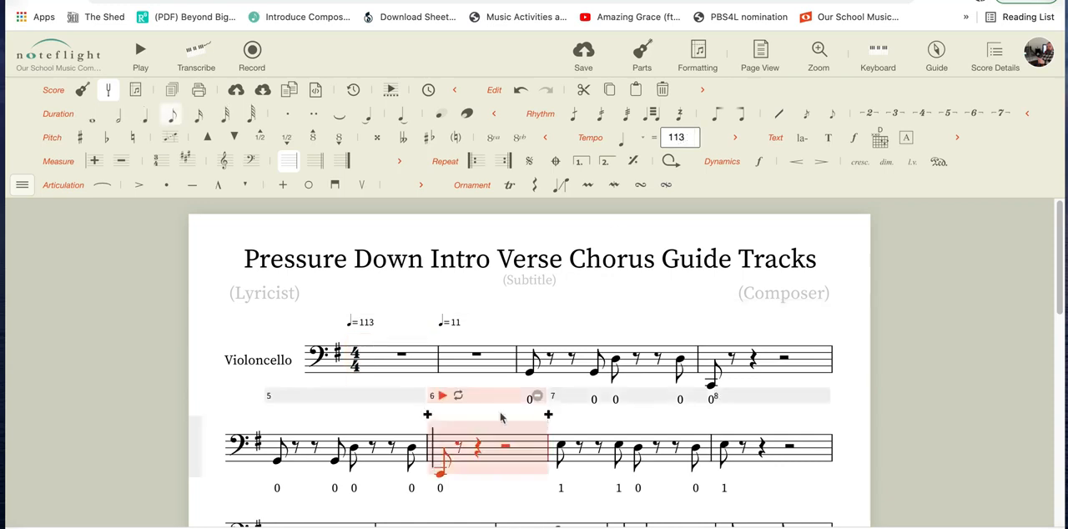
# Delete the stray tempo marking of 11 above measure 2 and check the cello part's playback from measure 1.
pyautogui.click(459, 324)
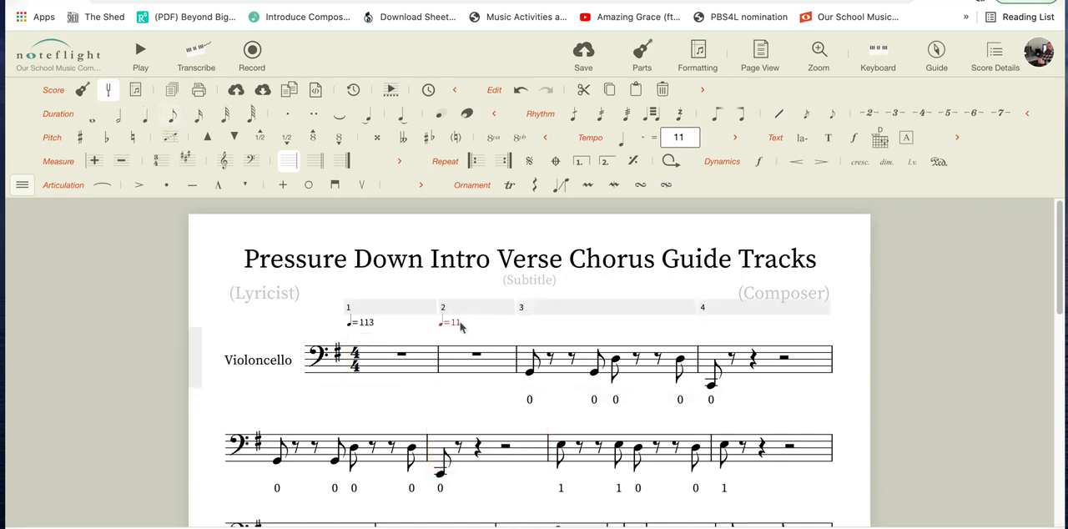
pyautogui.press('Delete')
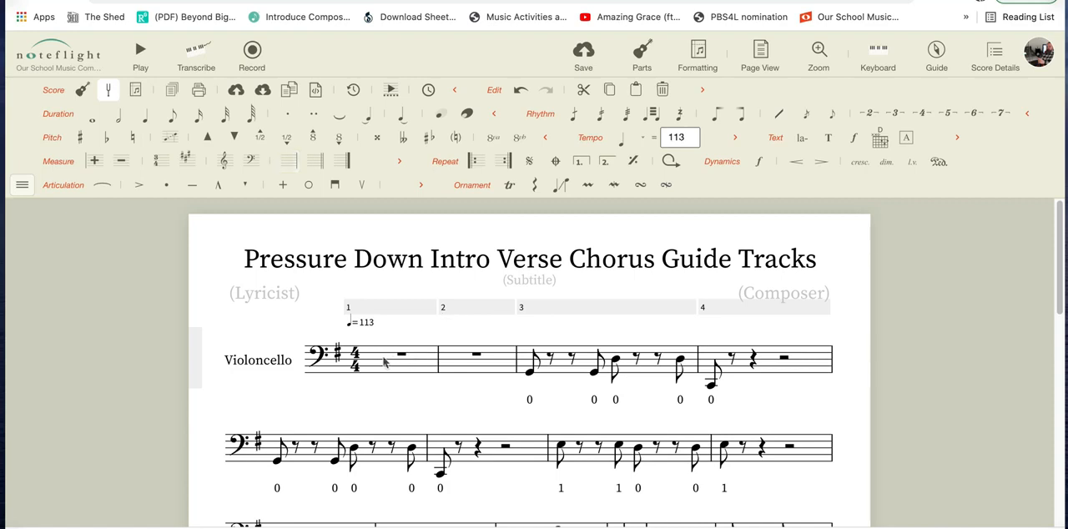
pyautogui.click(384, 361)
pyautogui.press('space')
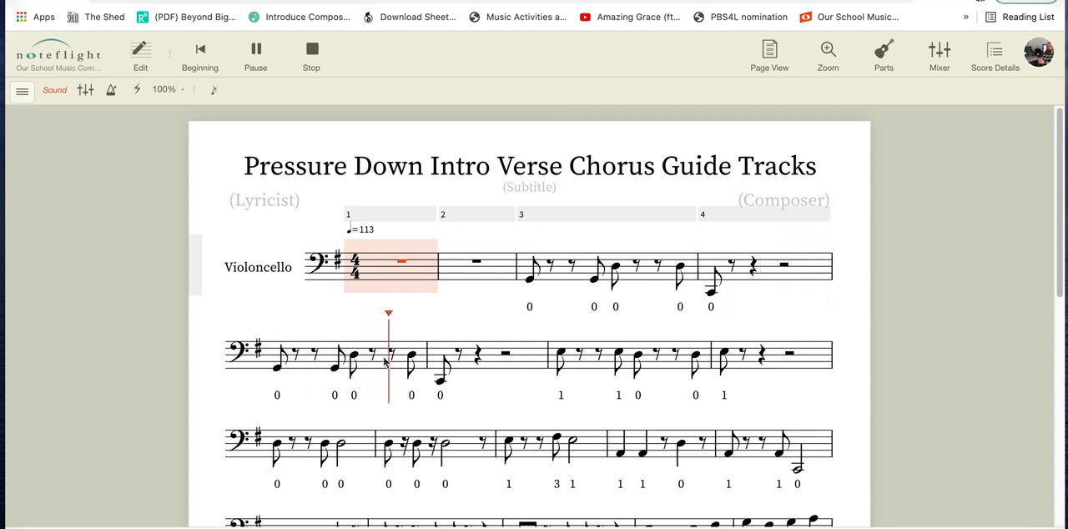
pyautogui.press('space')
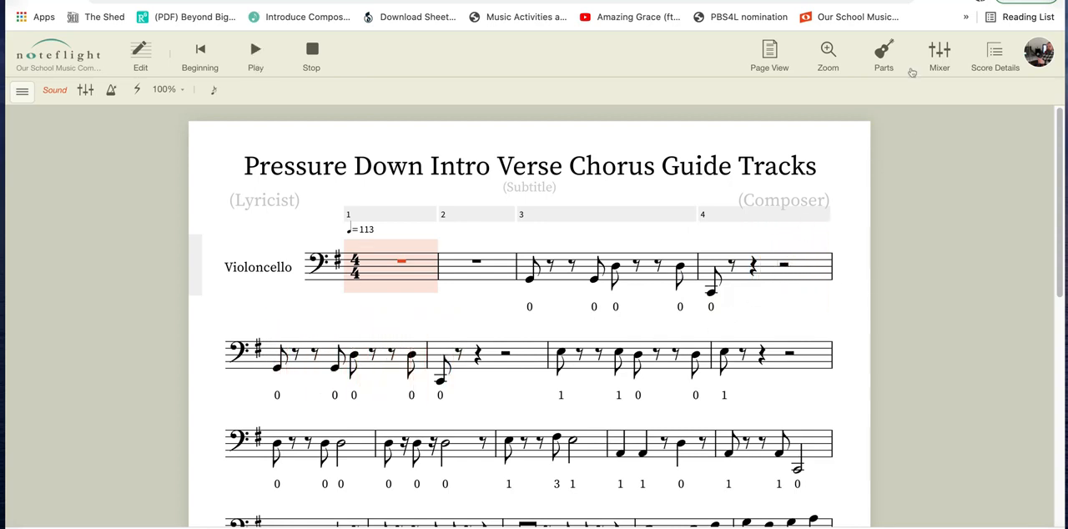
# Show all parts in the score again and close the parts settings.
pyautogui.click(884, 56)
pyautogui.click(1023, 329)
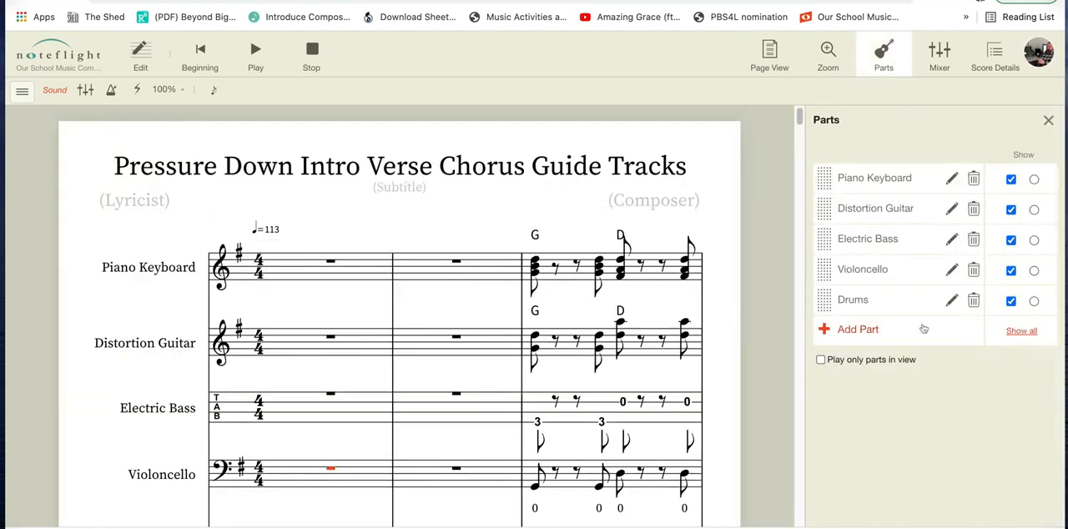
pyautogui.click(1051, 121)
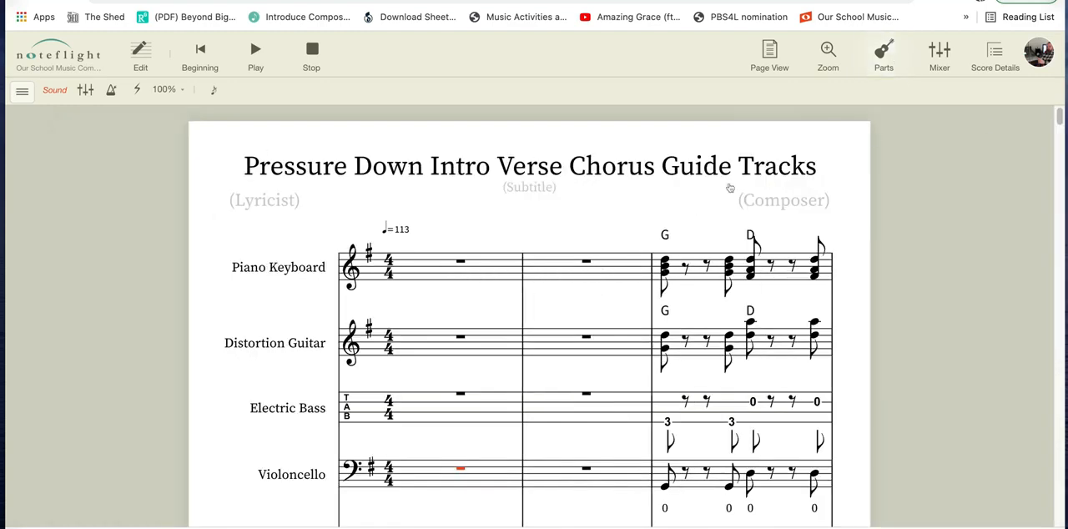